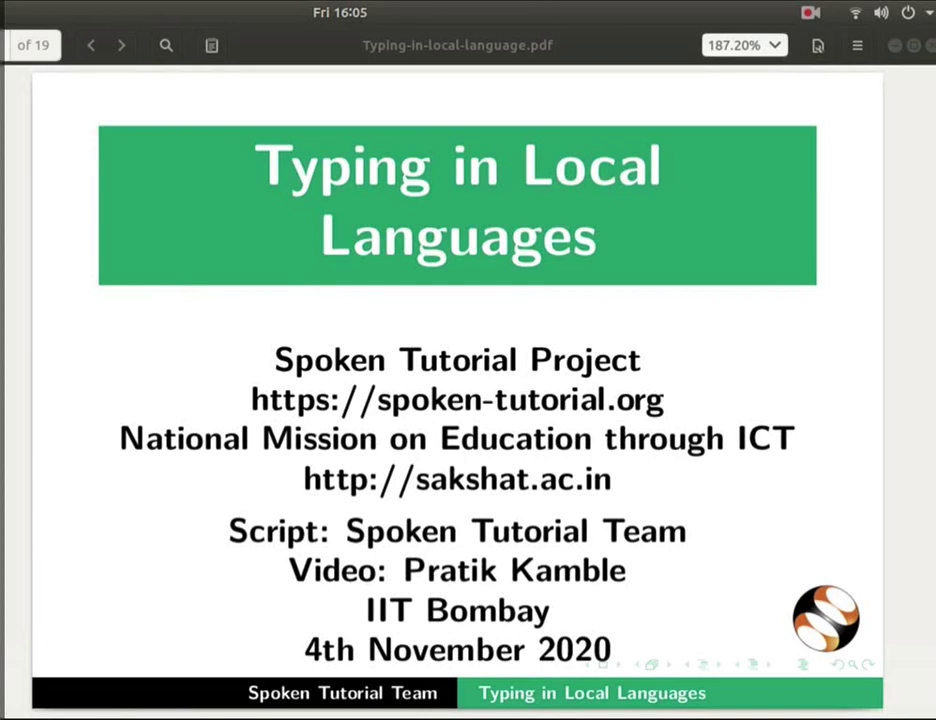
# Step: Step through the Learning Objectives and System Requirements slides (Ubuntu 18.04, LibreOffice 6.3.5)
pyautogui.press('pagedown')
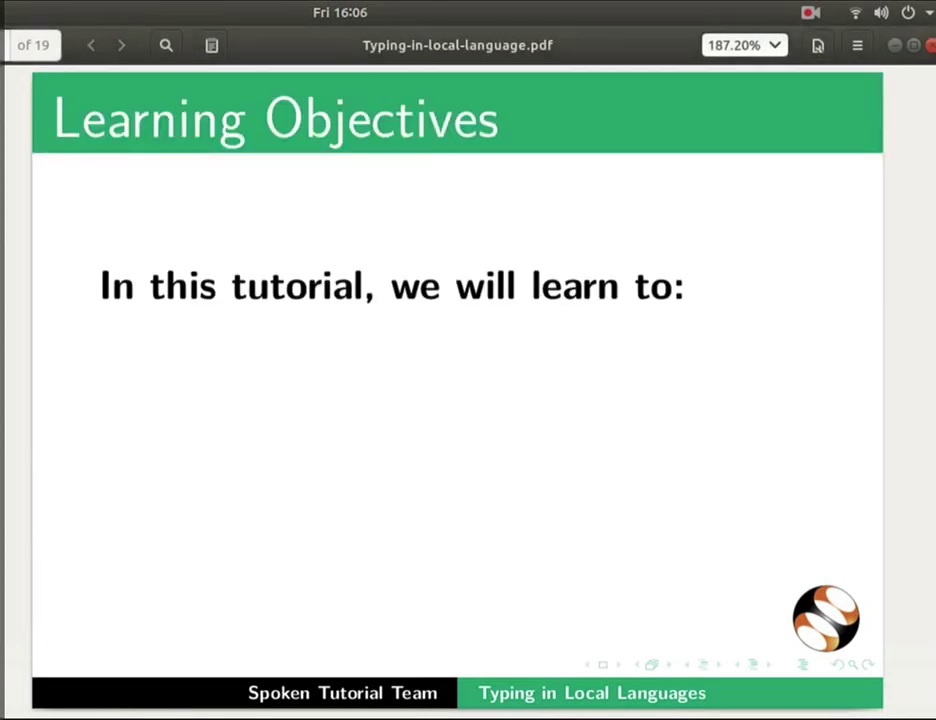
pyautogui.press('pagedown')
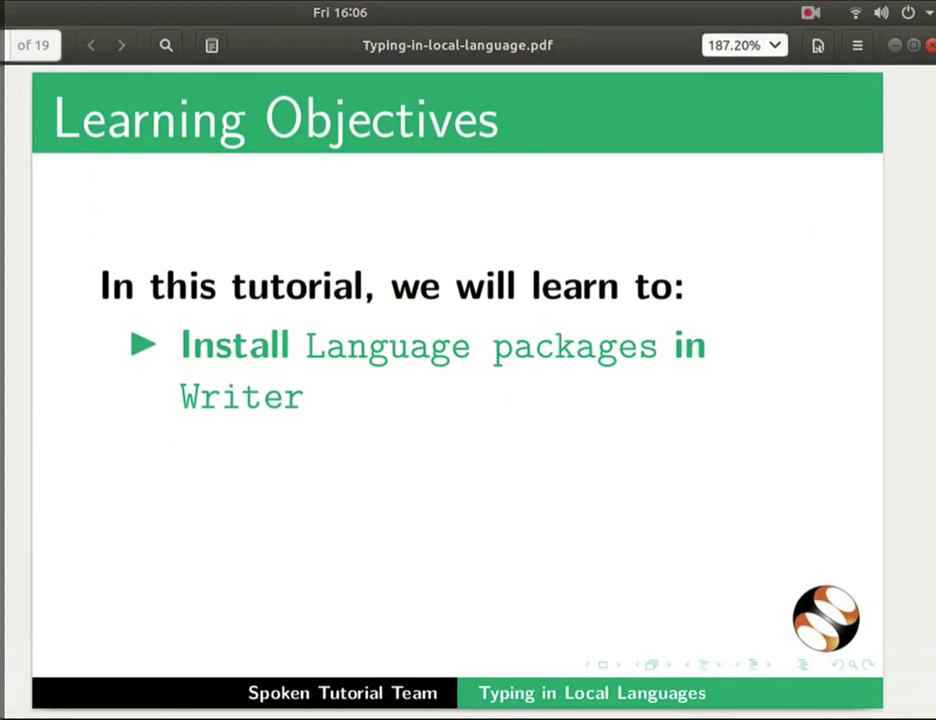
pyautogui.press('pagedown')
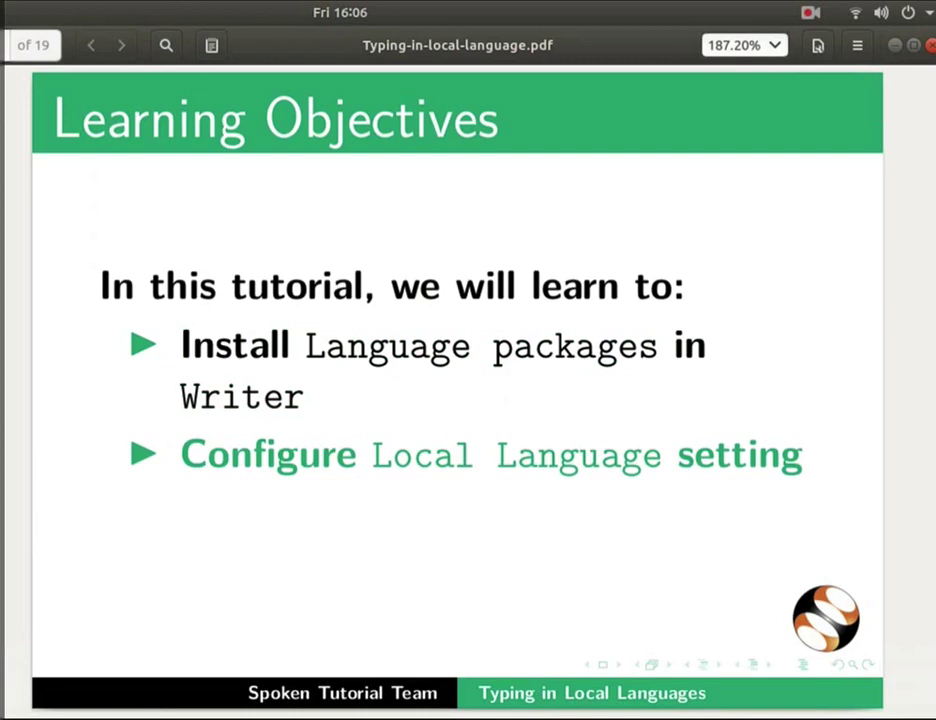
pyautogui.press('pagedown')
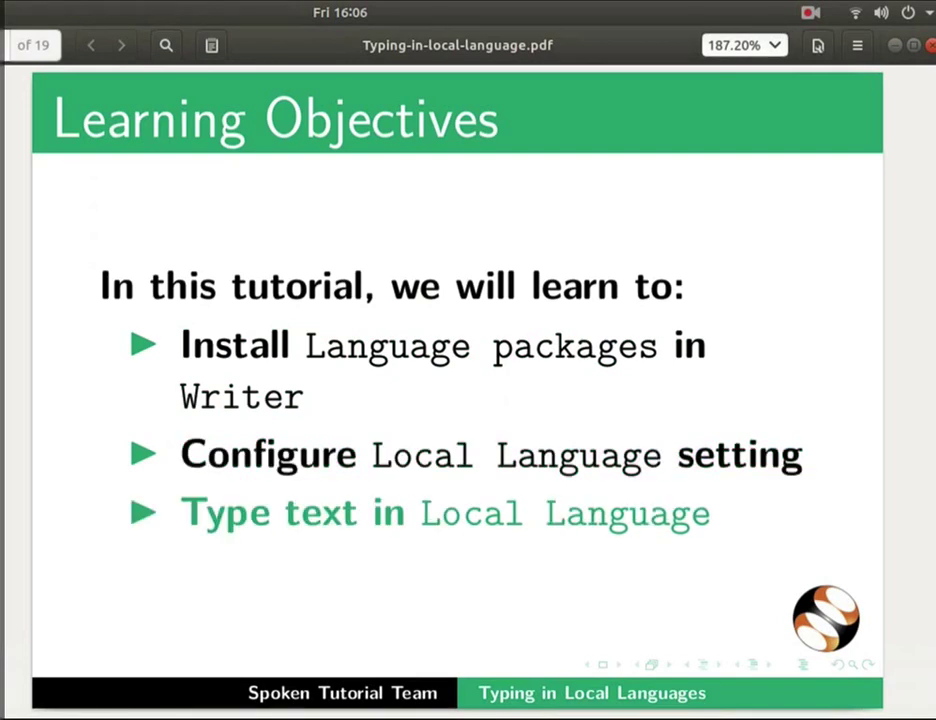
pyautogui.press('pagedown')
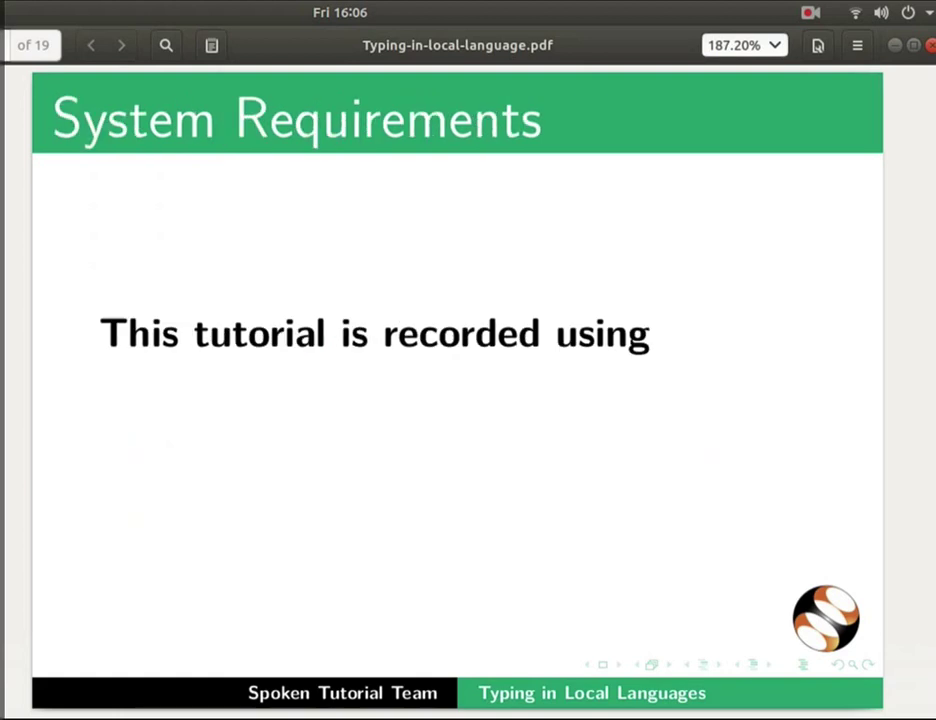
pyautogui.press('pagedown')
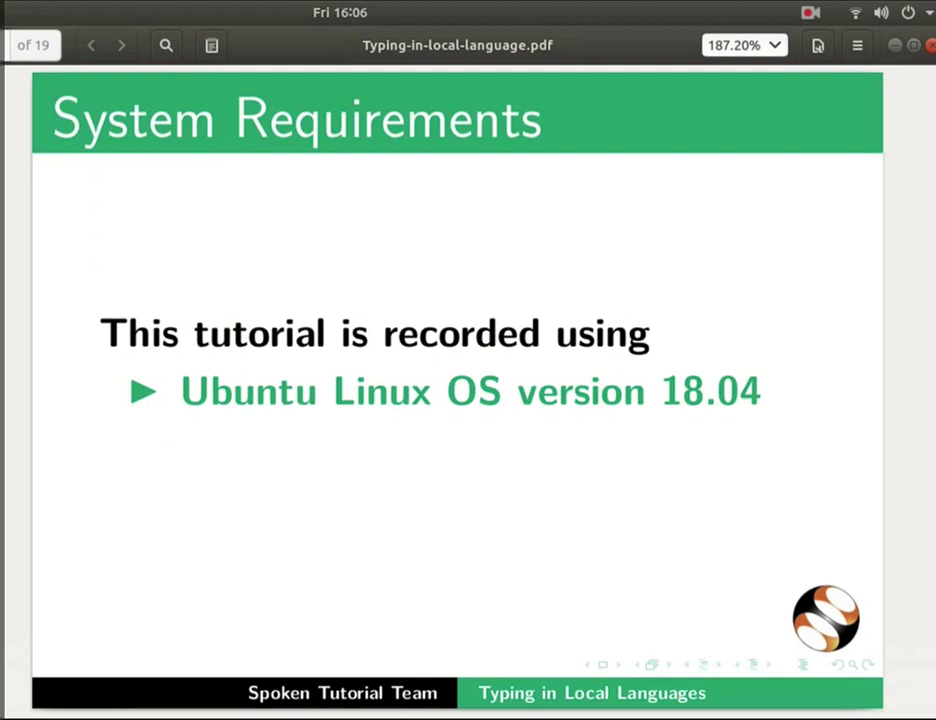
pyautogui.press('pagedown')
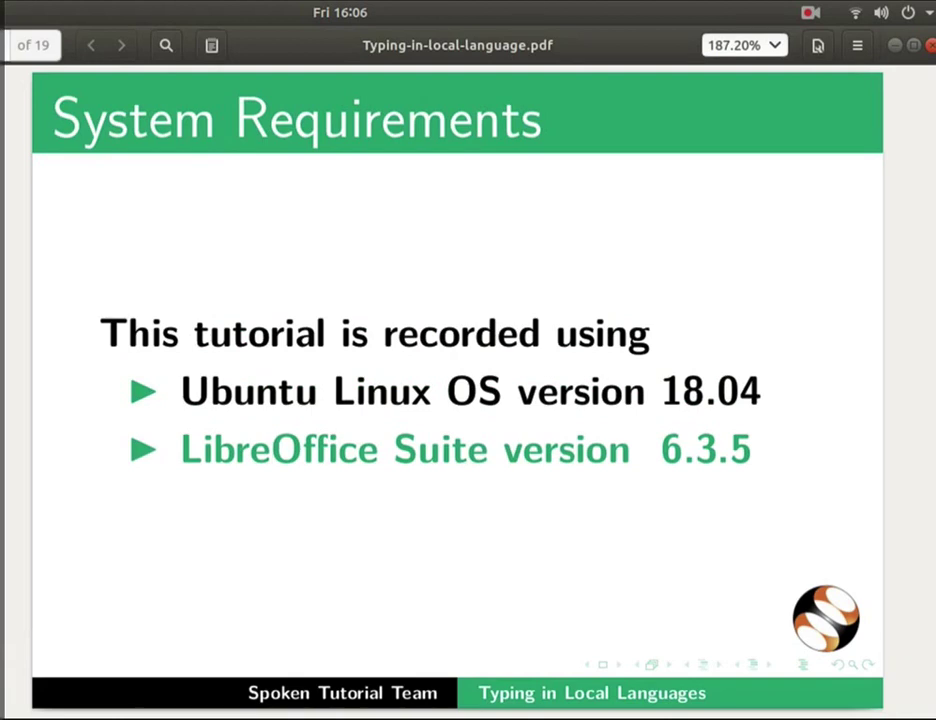
# Step: Reveal the Code files slide bullets, then advance to the Local Language packages slide
pyautogui.press('pagedown')
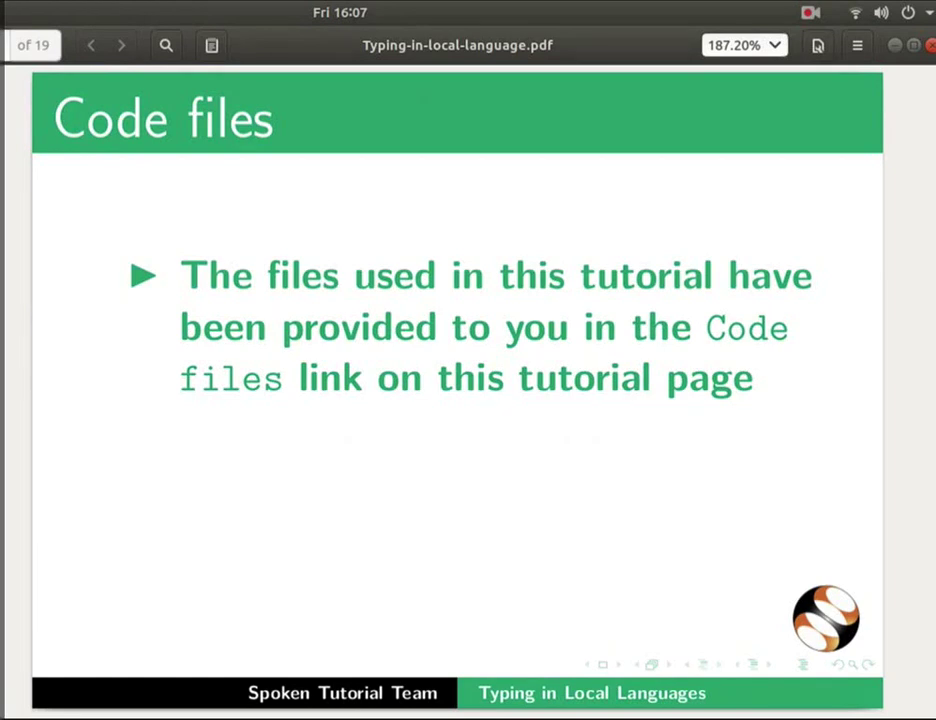
pyautogui.press('pagedown')
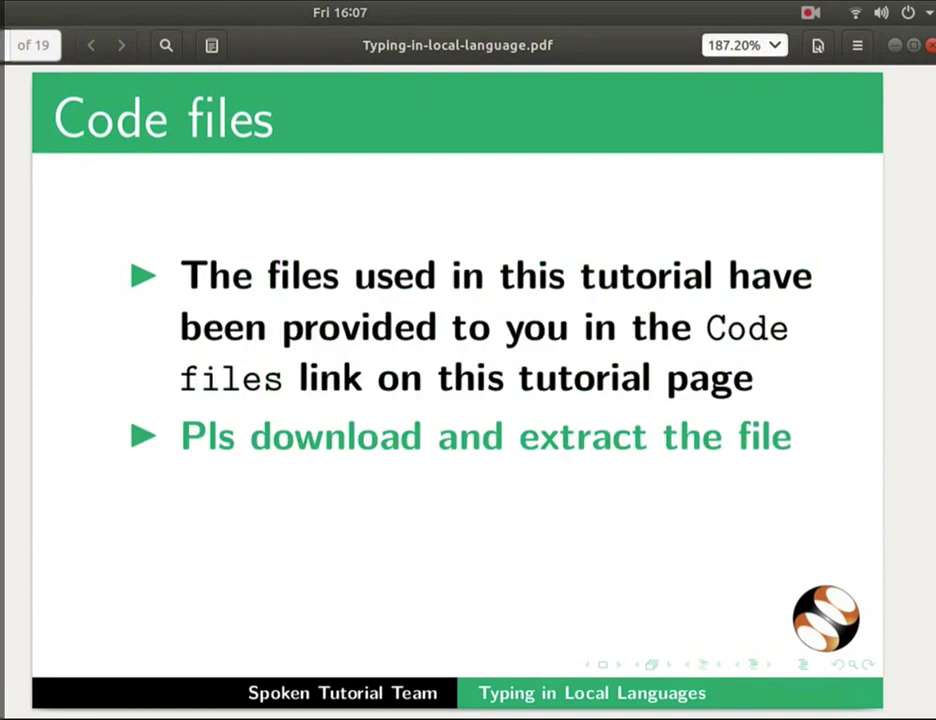
pyautogui.press('pagedown')
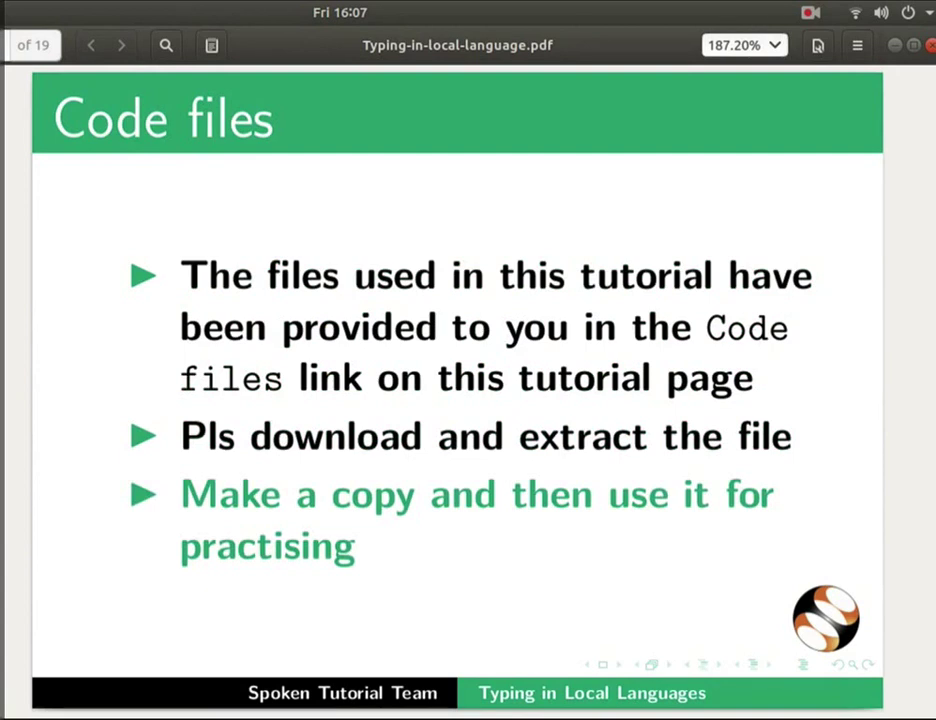
pyautogui.press('pagedown')
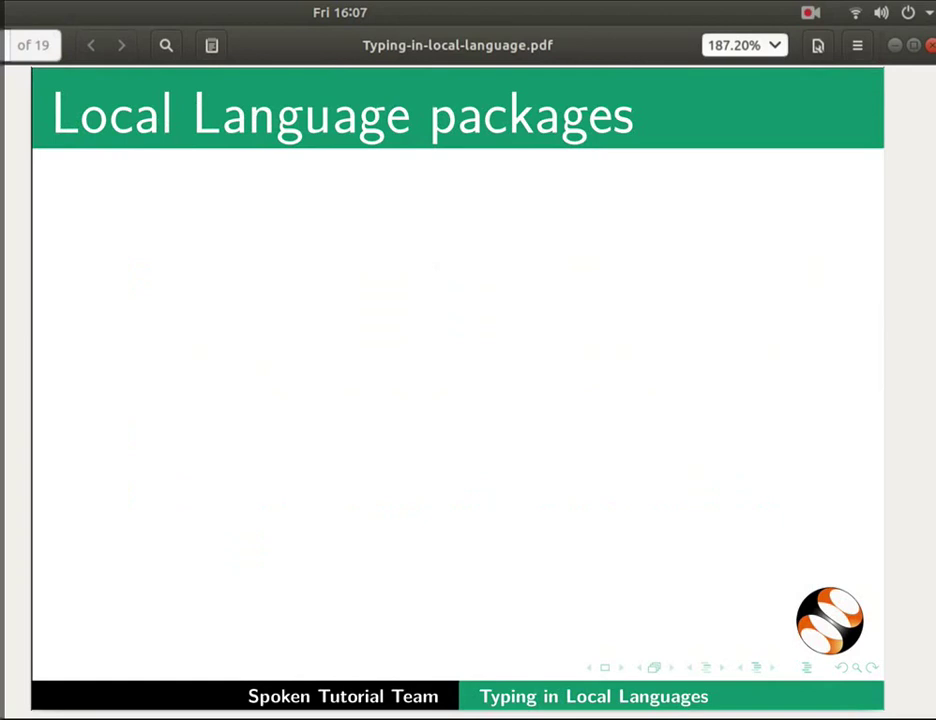
# Step: Reveal the three bullets on Lohit Deva packages, their default installation, and checking Devnagri fonts
pyautogui.press('pagedown')
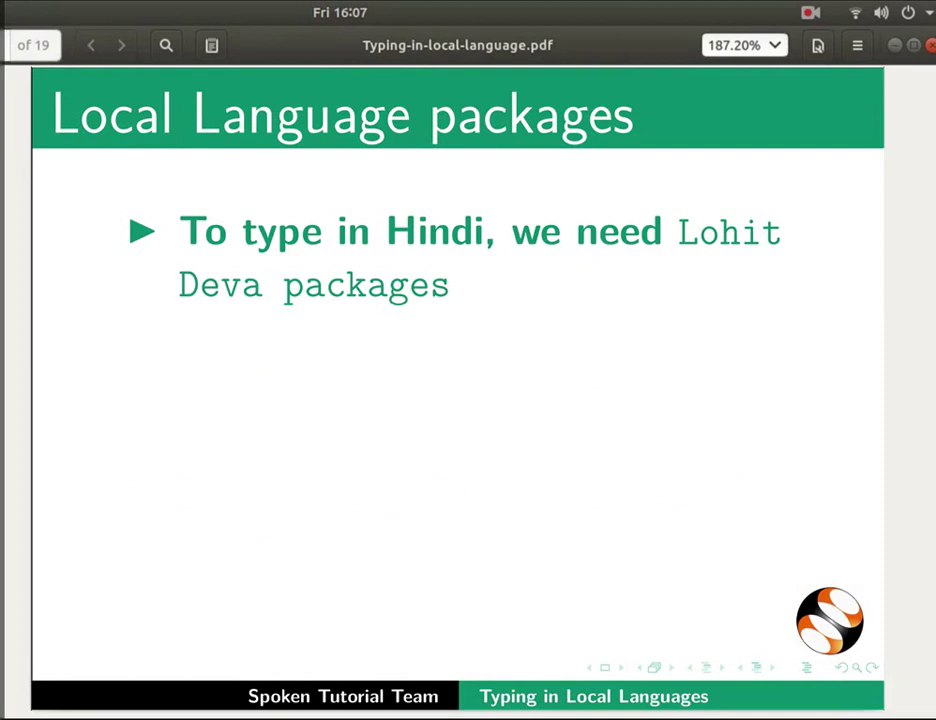
pyautogui.press('pagedown')
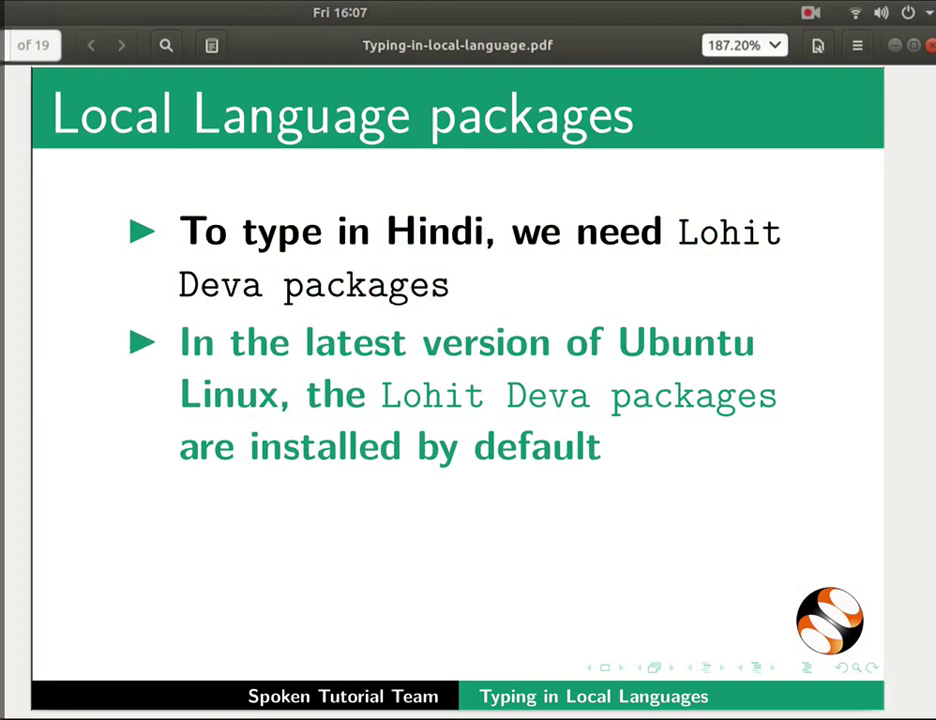
pyautogui.press('pagedown')
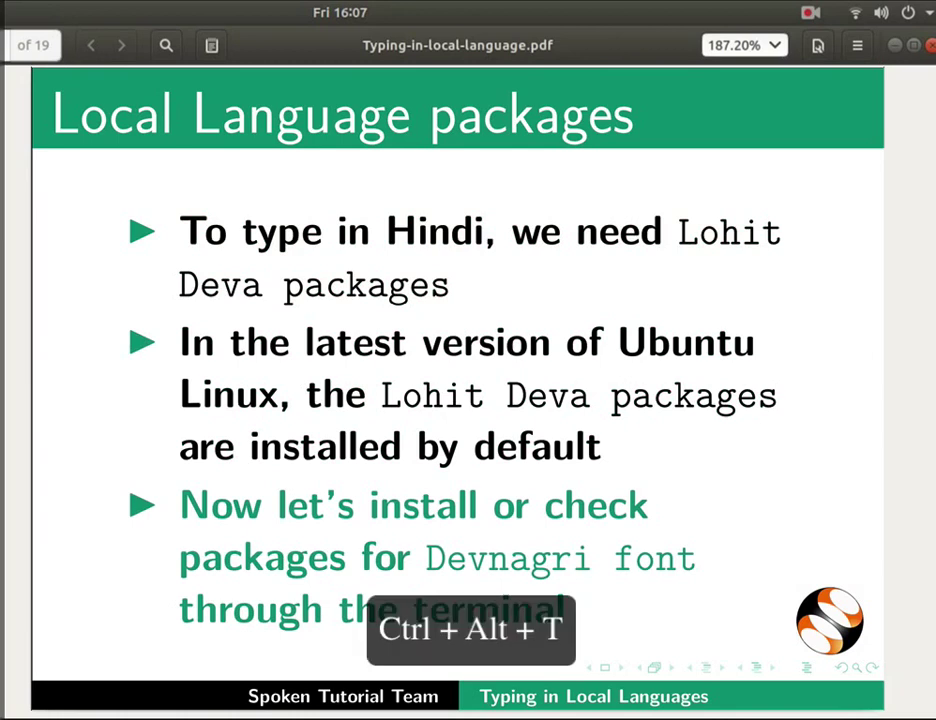
# Step: Run 'sudo apt install fonts-lohit-deva' in a new terminal and authenticate with the account password
pyautogui.hotkey('ctrl', 'alt', 't')
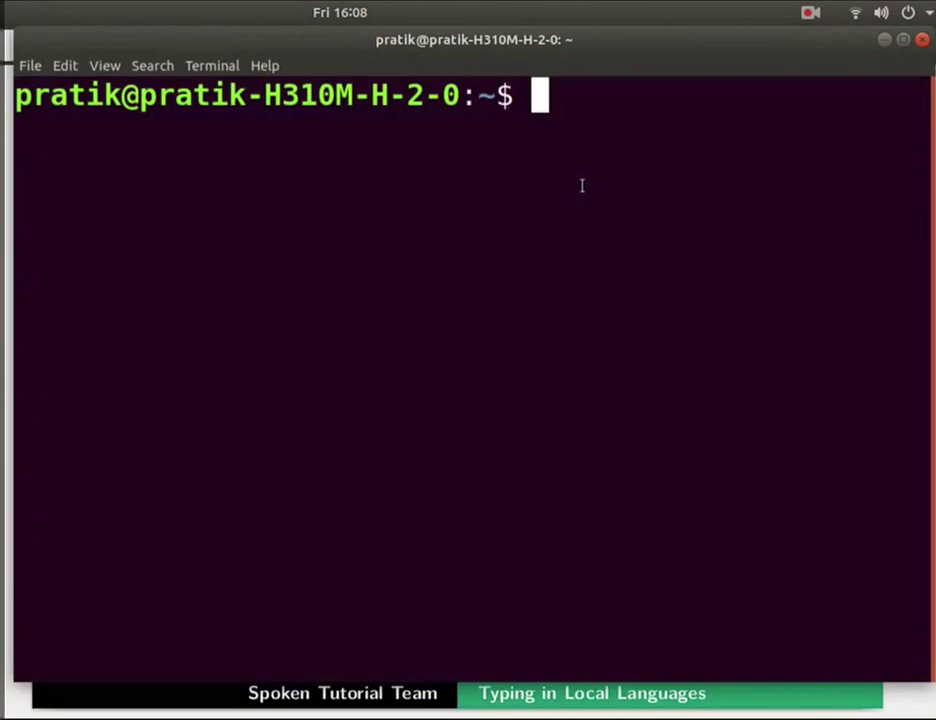
pyautogui.write('sudo apt install fonts-lohit-deva')
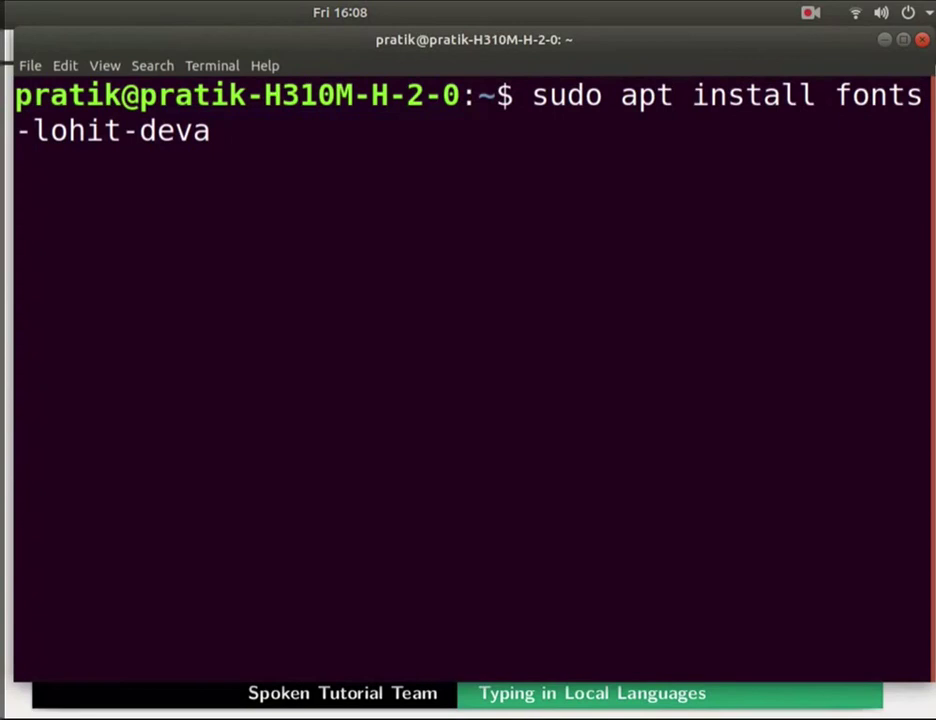
pyautogui.press('Return')
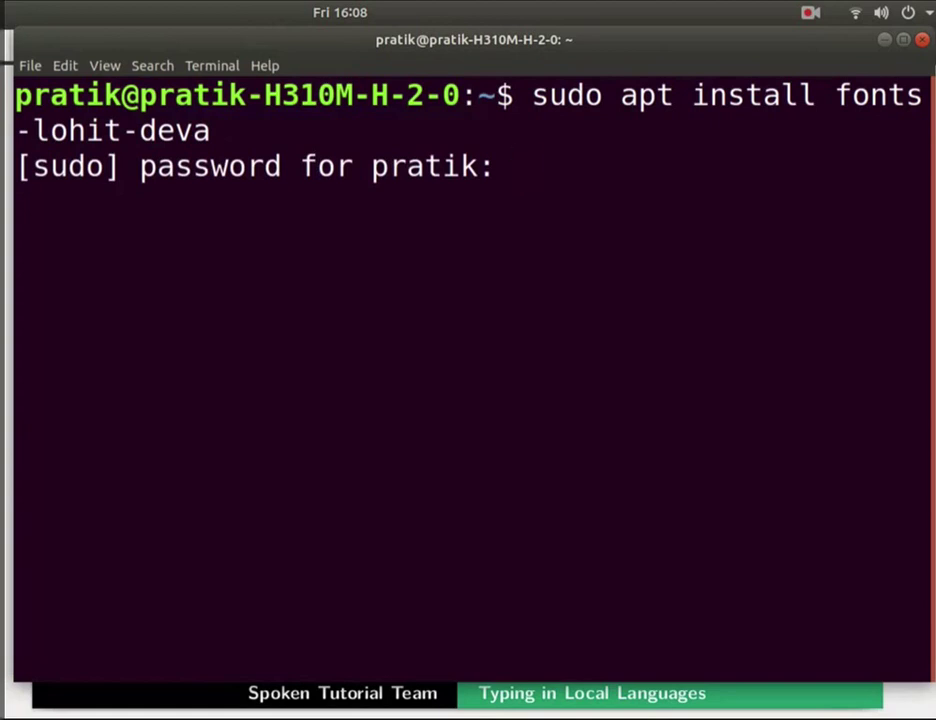
pyautogui.press('Return')
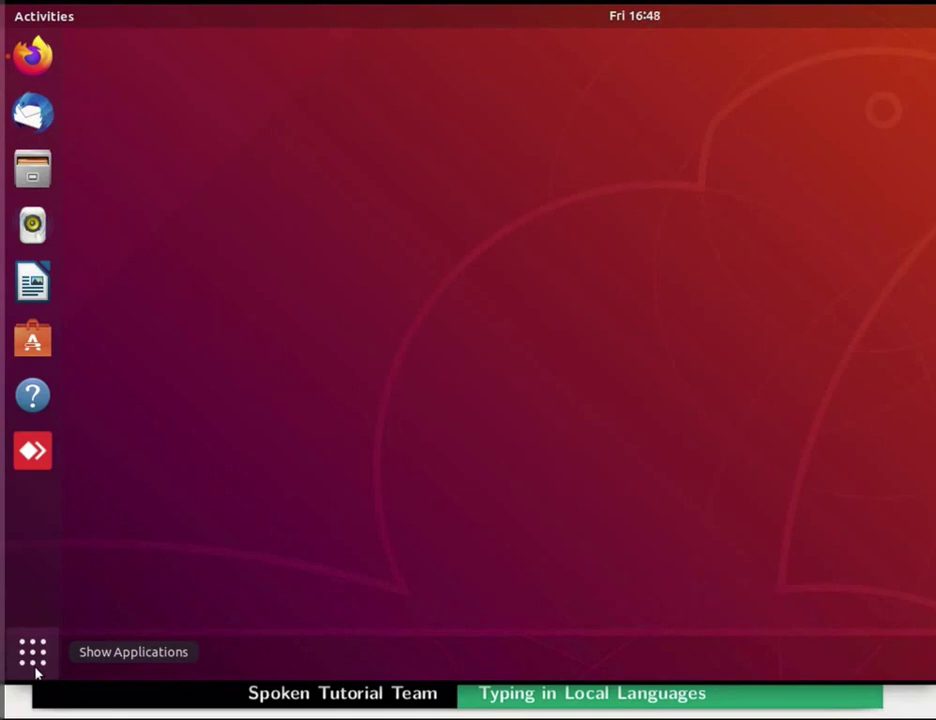
# Step: Launch Language Support from the applications search and postpone the incomplete-installation prompt
pyautogui.click(36, 672)
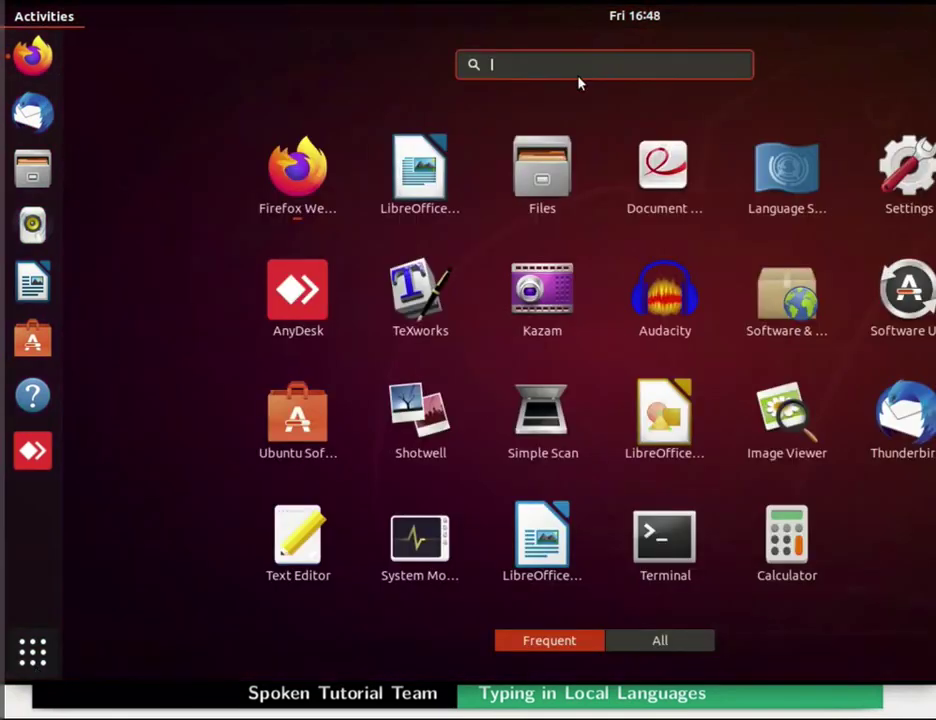
pyautogui.write('Language Support')
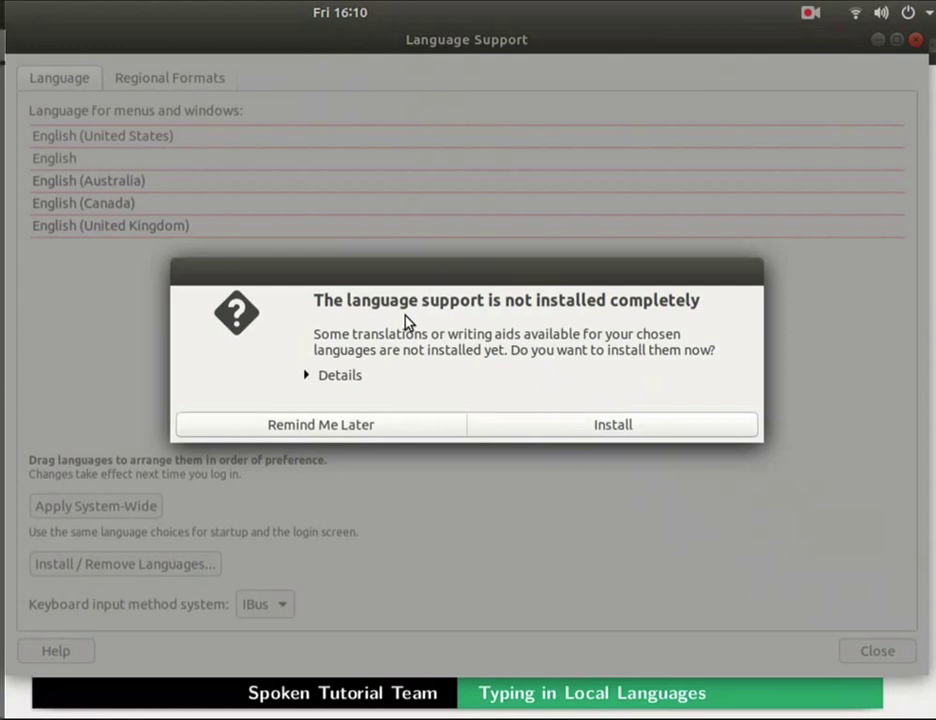
pyautogui.click(341, 439)
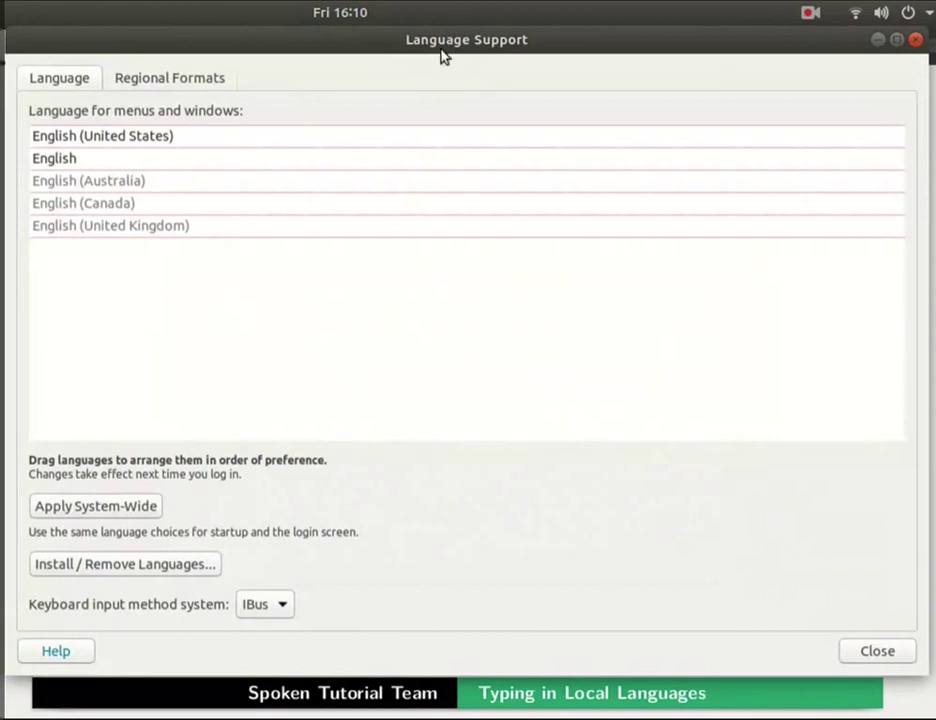
# Step: In Install/Remove Languages, scroll down to Hindi and tick it for installation
pyautogui.click(95, 566)
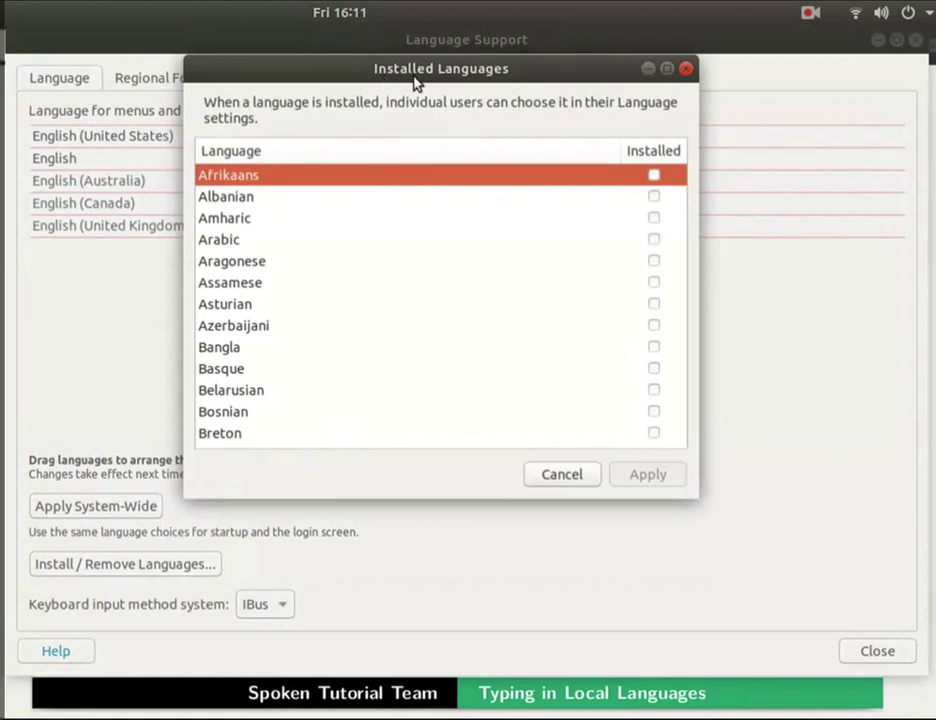
pyautogui.scroll(-4, 338, 272)
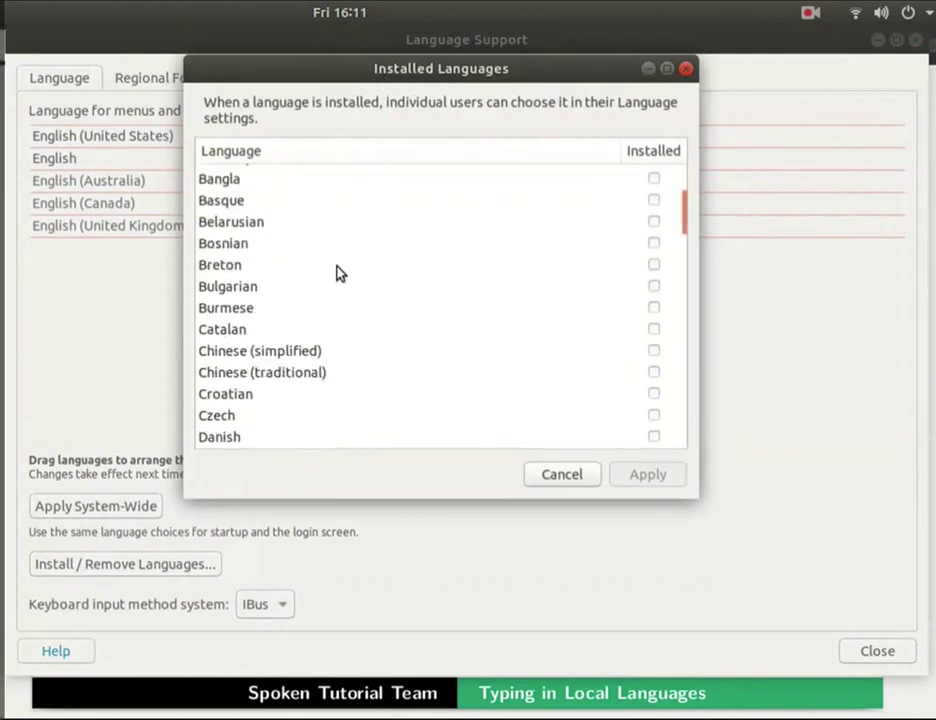
pyautogui.scroll(-3, 338, 272)
pyautogui.scroll(-2, 338, 272)
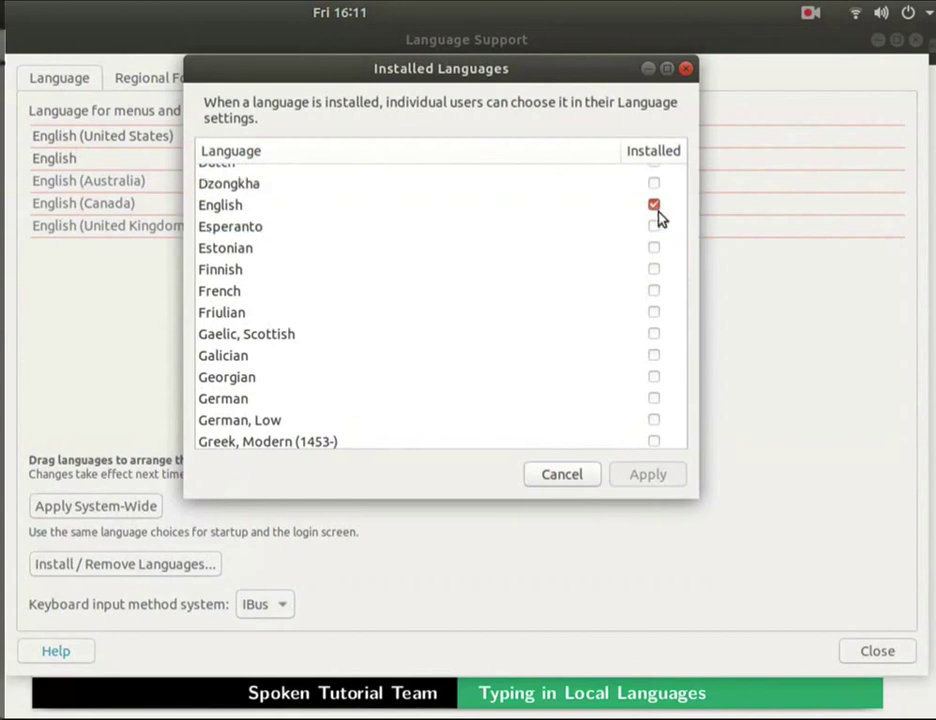
pyautogui.scroll(-5, 659, 218)
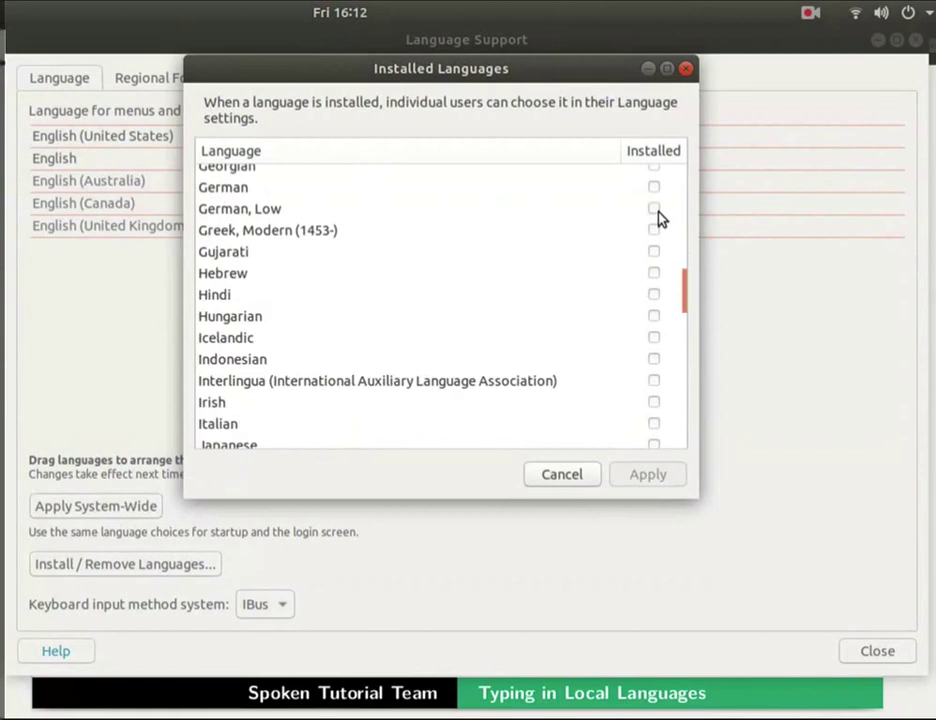
pyautogui.scroll(-1, 212, 266)
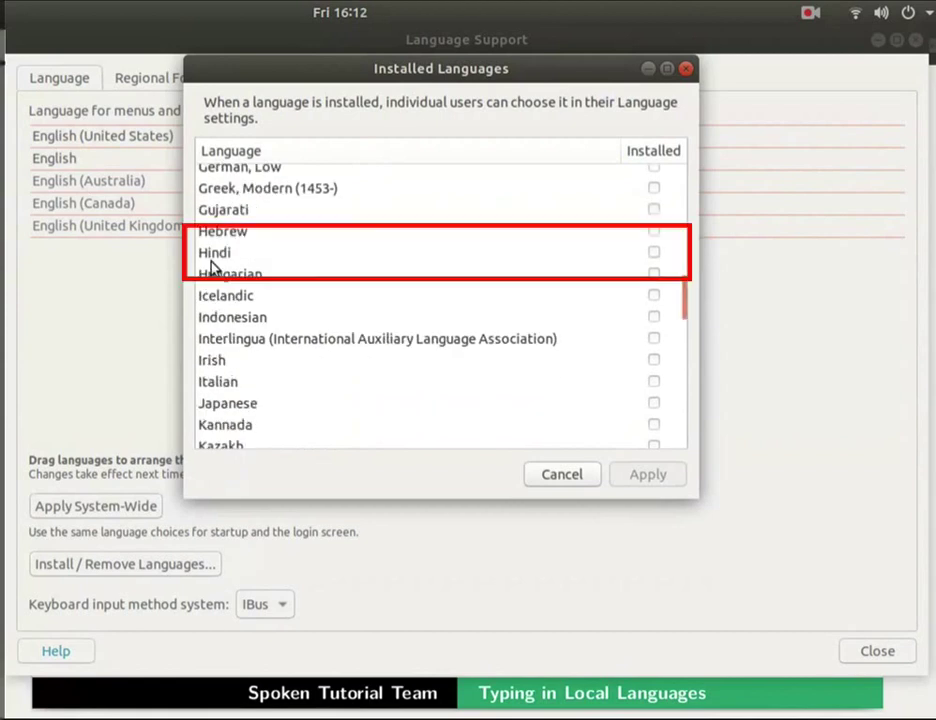
pyautogui.click(654, 253)
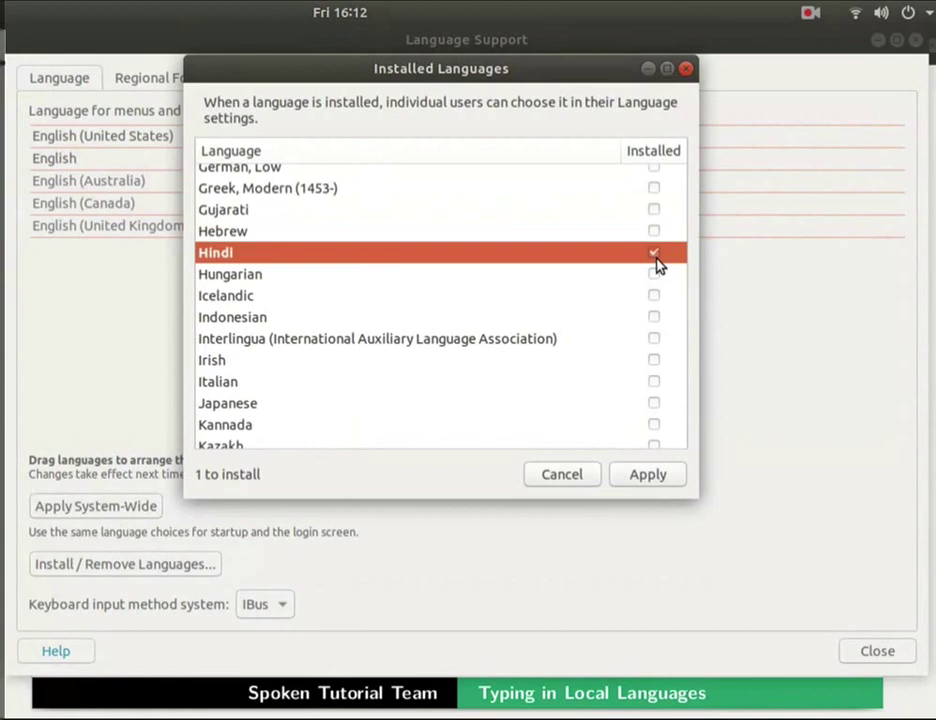
# Step: Apply the Hindi language installation and authenticate with the account password
pyautogui.click(648, 483)
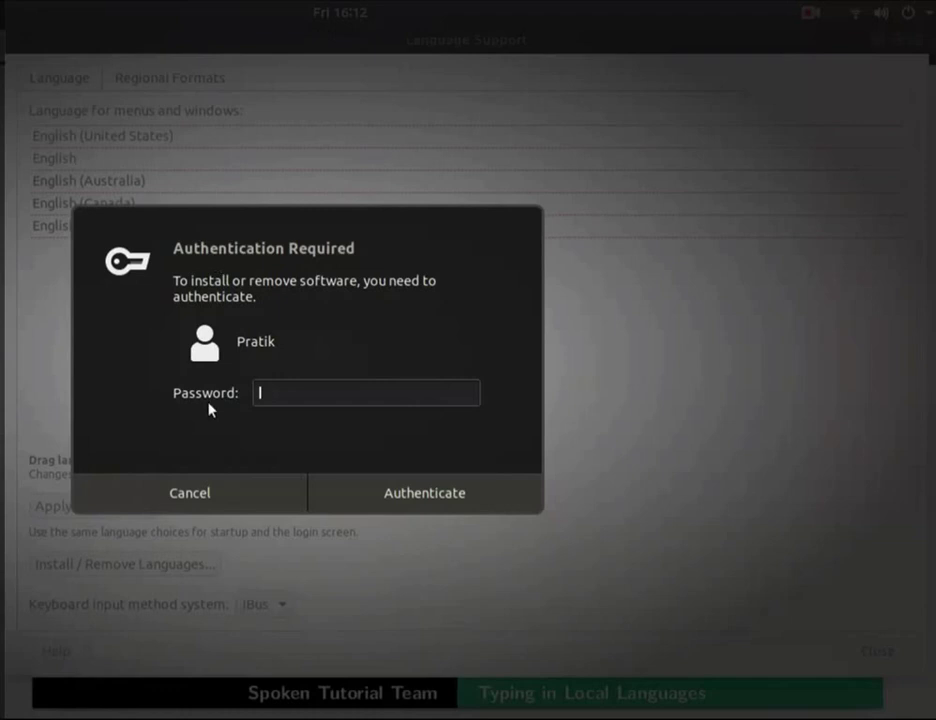
pyautogui.write('*********')
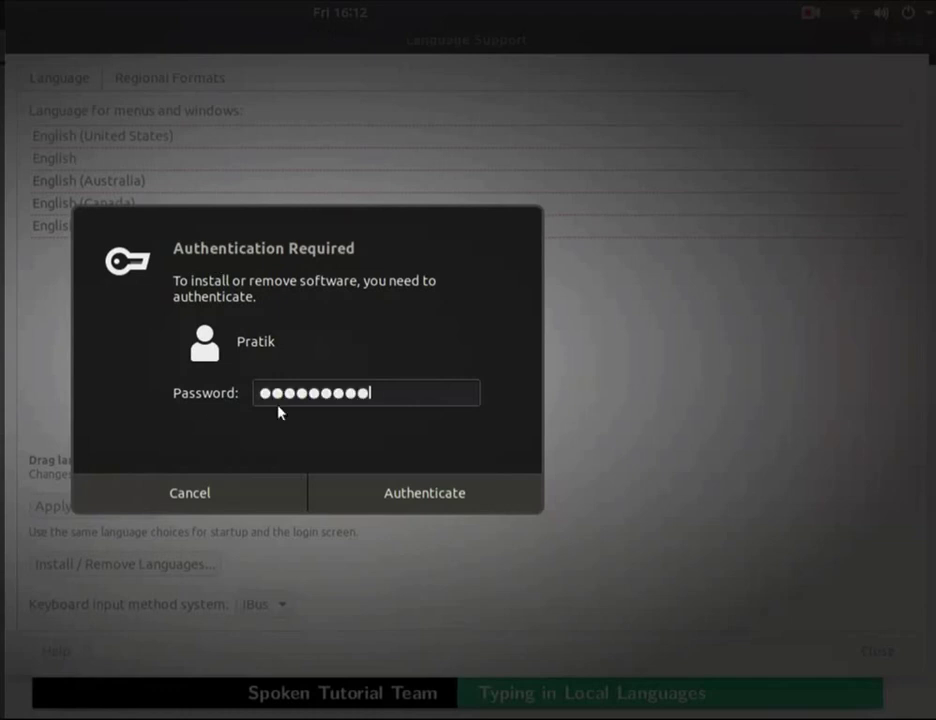
pyautogui.click(369, 511)
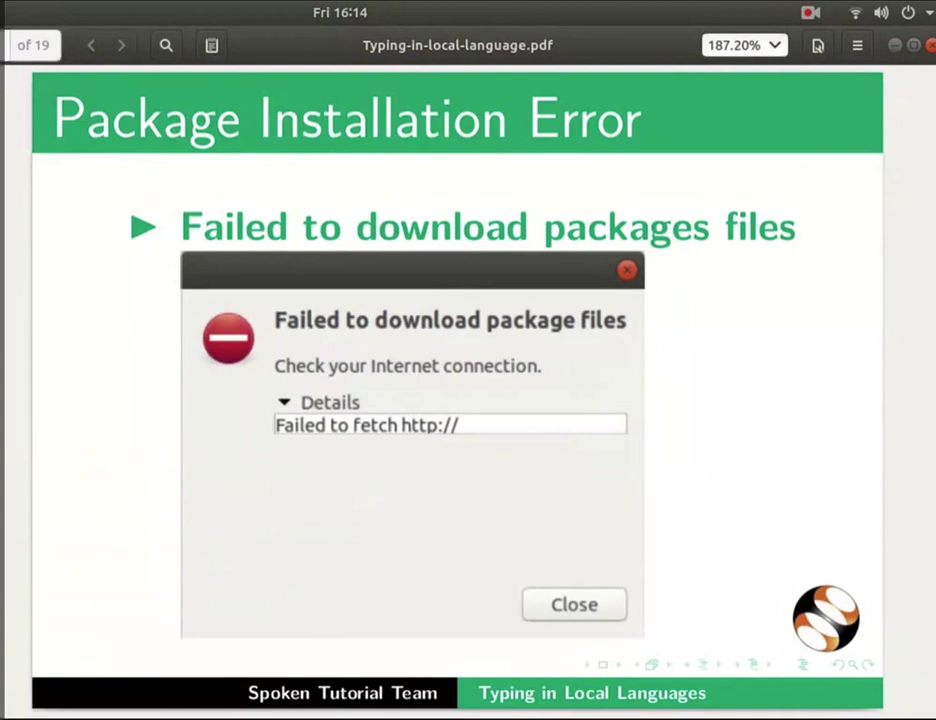
# Step: Switch back to the Language Support window, which now lists हिंदी
pyautogui.hotkey('alt', 'Tab')
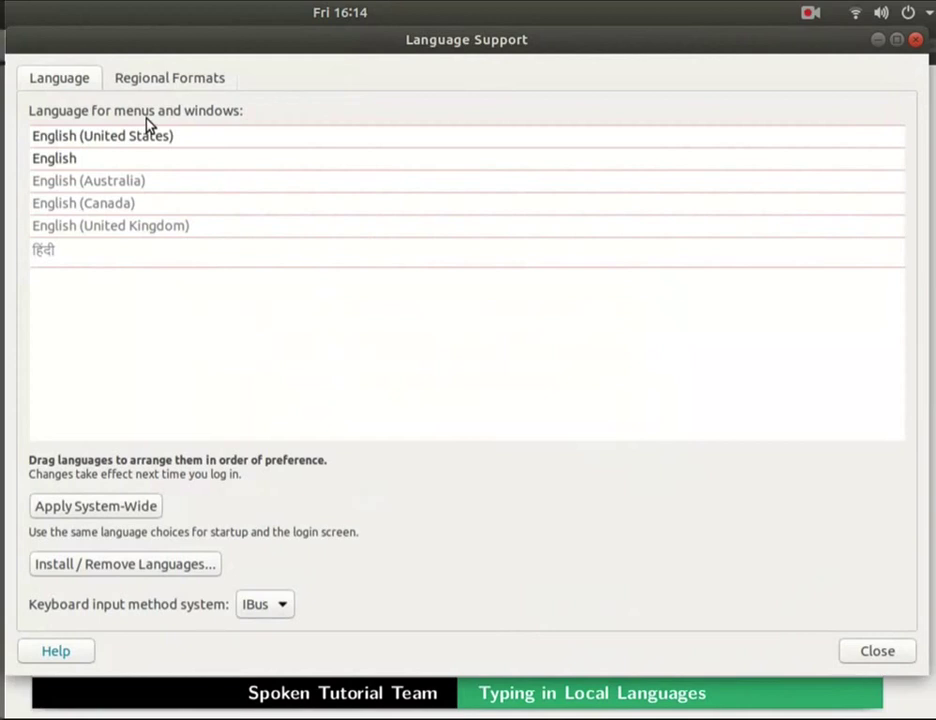
# Step: Select the newly installed हिंदी entry in the language list
pyautogui.click(90, 263)
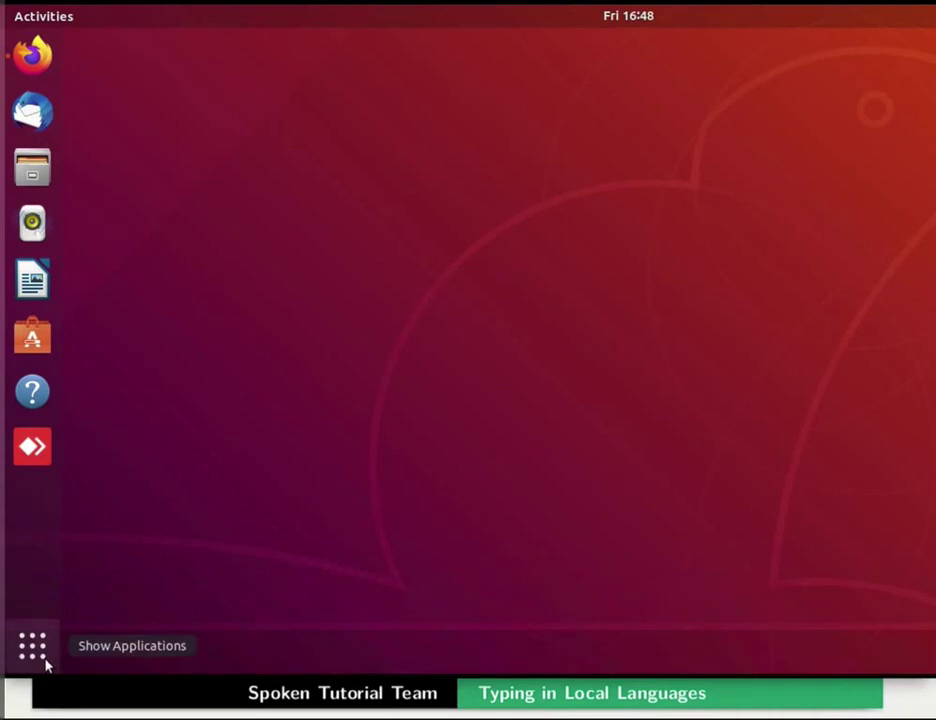
# Step: Launch Settings from the applications search and go to the Region & Language page
pyautogui.click(33, 646)
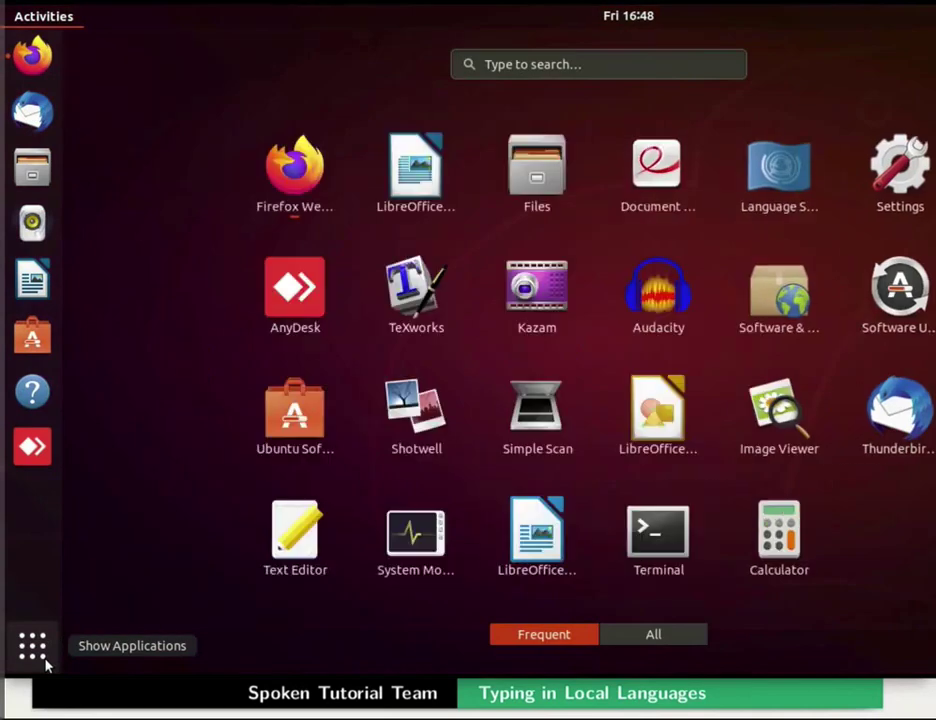
pyautogui.click(579, 78)
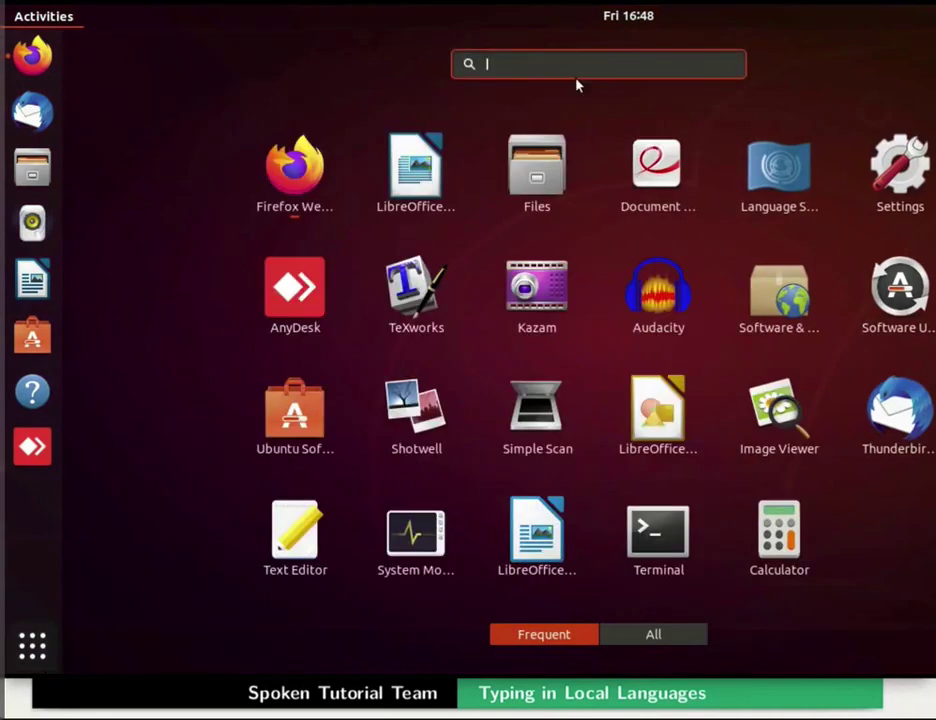
pyautogui.write('Settings')
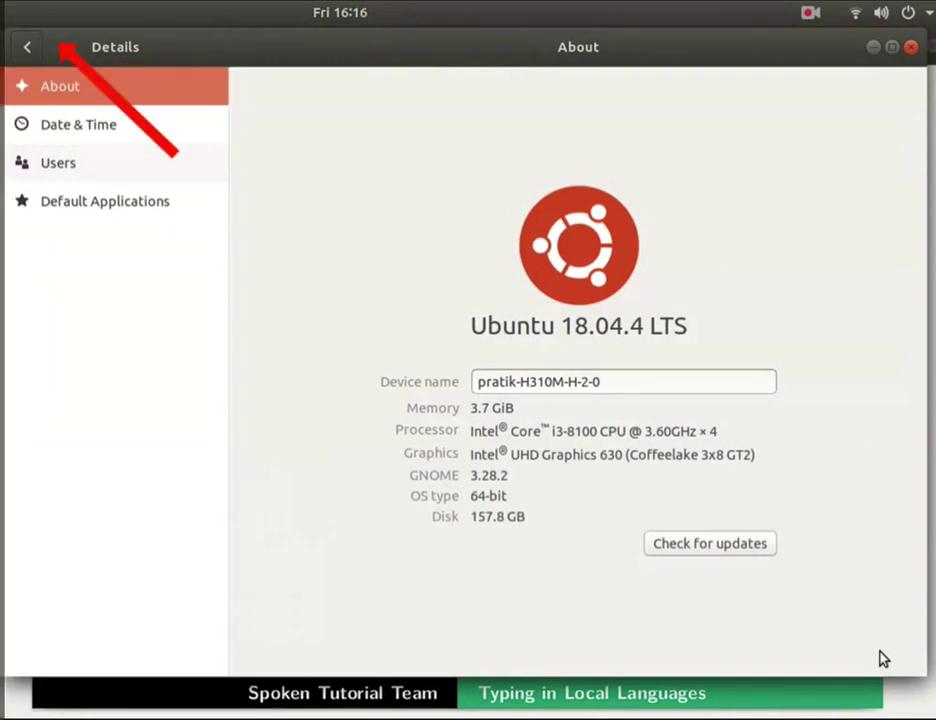
pyautogui.click(30, 58)
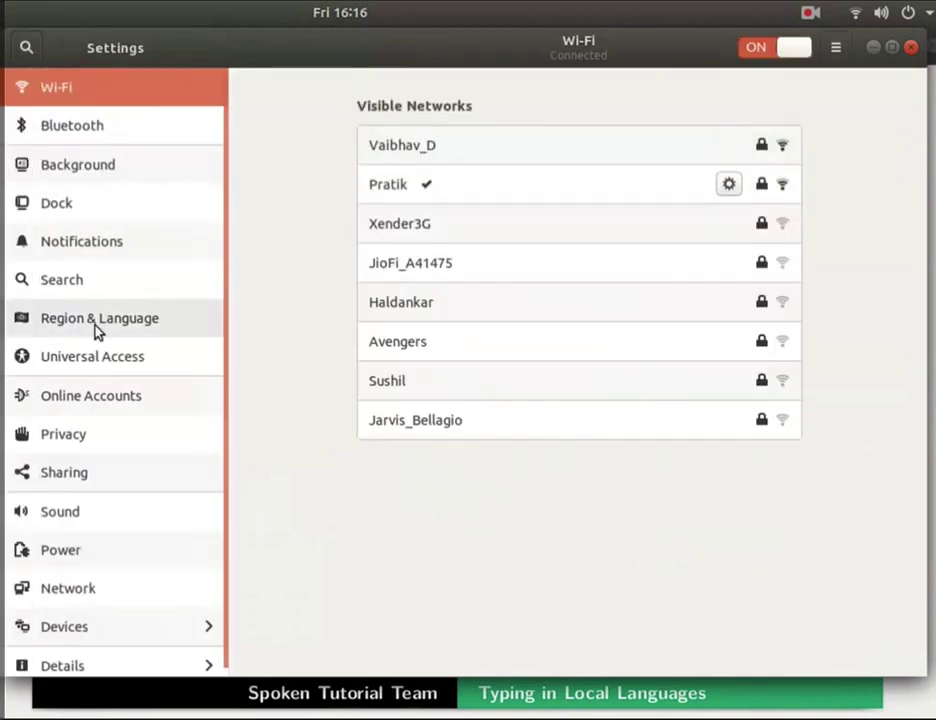
pyautogui.click(97, 320)
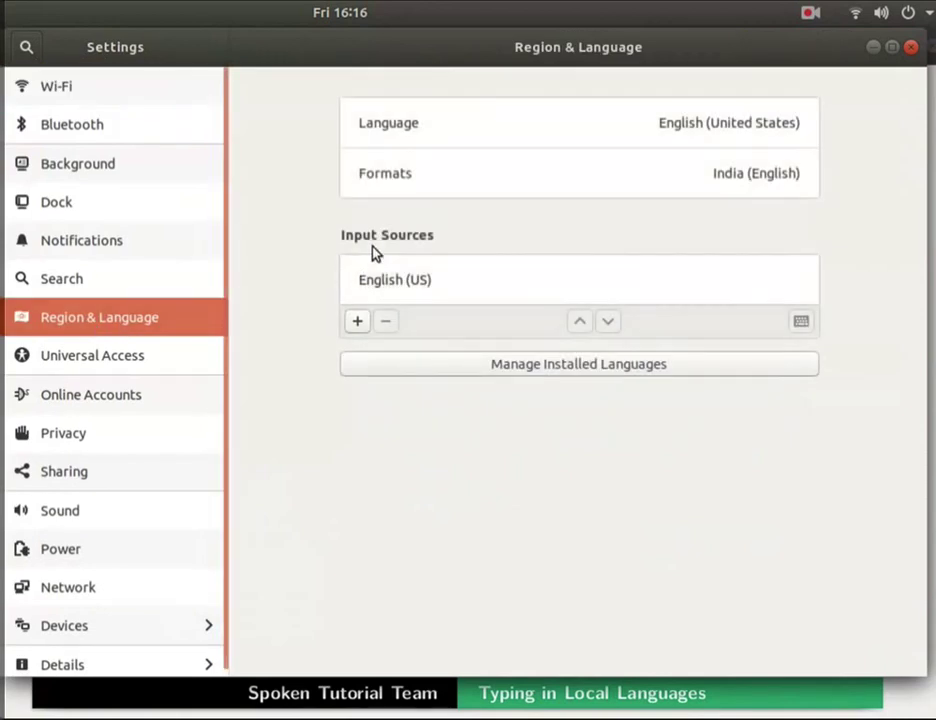
# Step: Add the Hindi (KaGaPa phonetic) layout as a second input source after English (US)
pyautogui.click(358, 322)
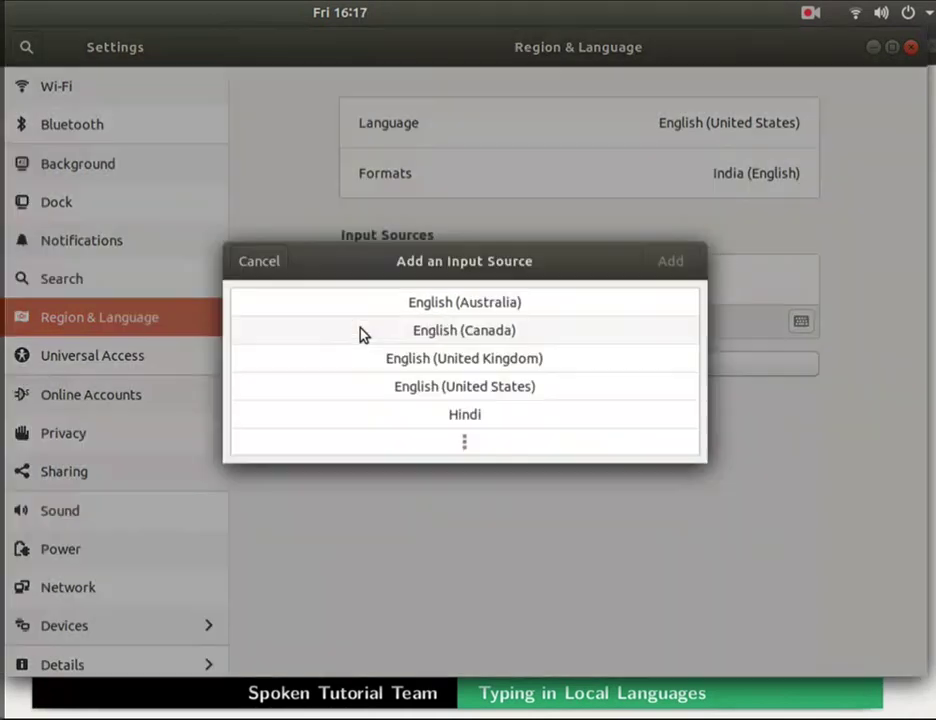
pyautogui.click(467, 422)
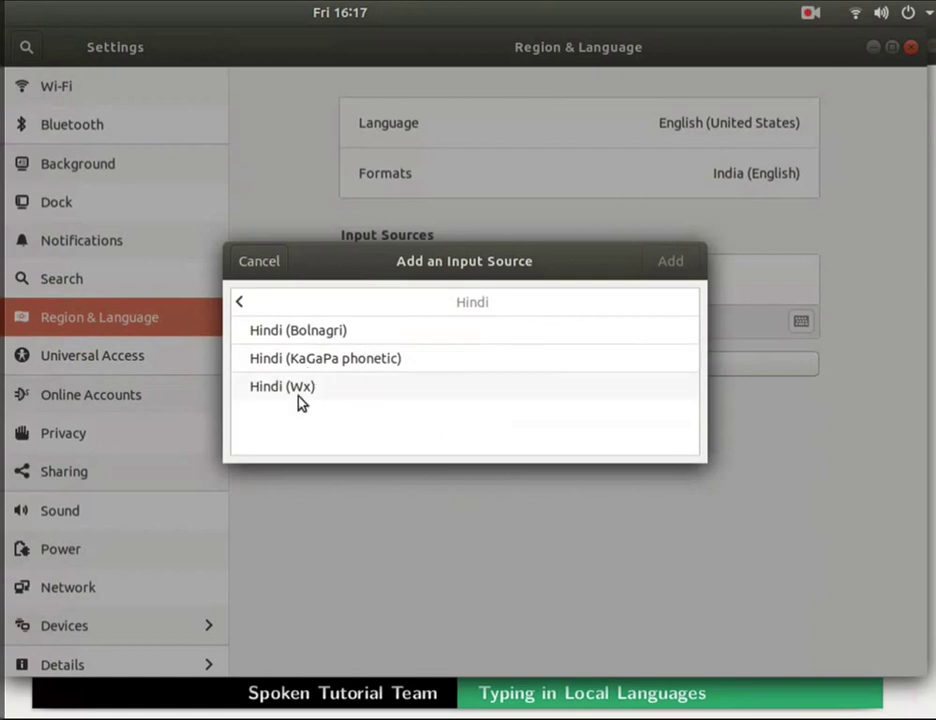
pyautogui.click(302, 362)
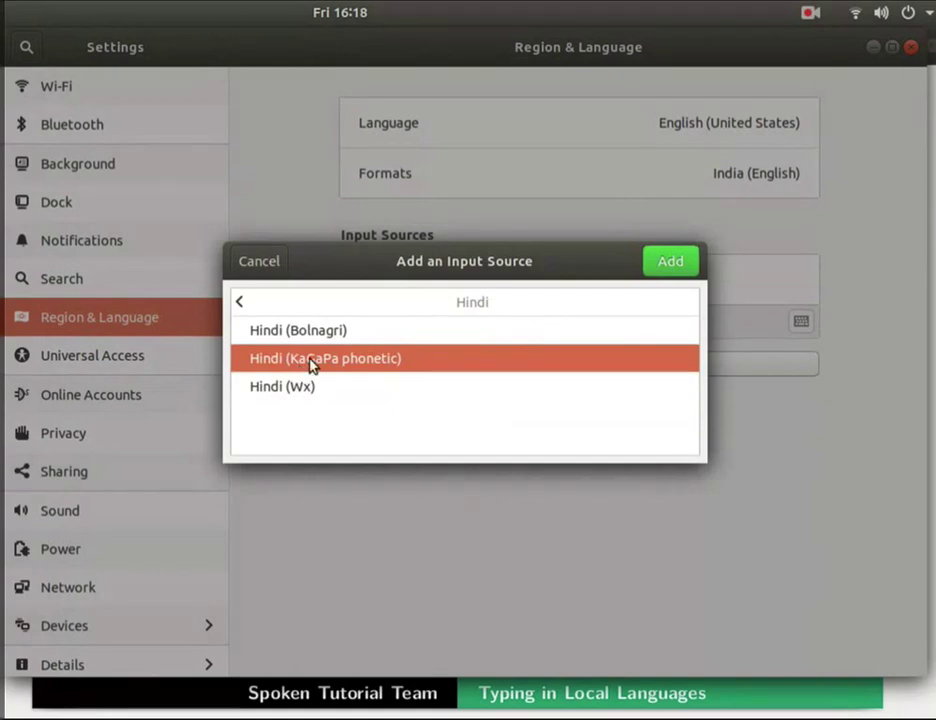
pyautogui.click(668, 264)
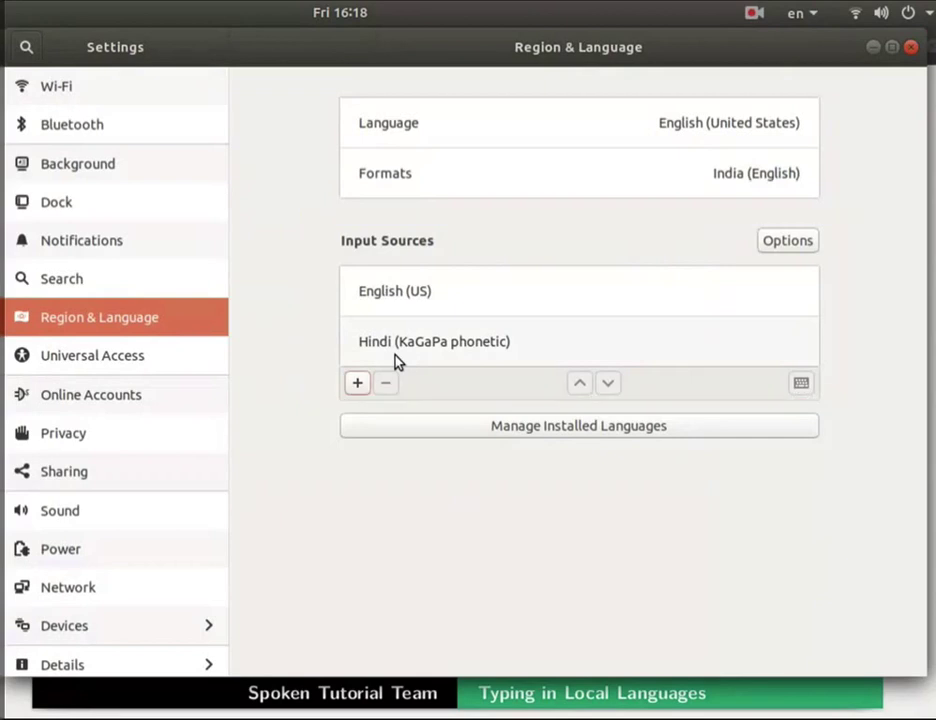
# Step: Close Settings and confirm English and Hindi (KaGaPa phonetic) appear in the top-bar layout list
pyautogui.click(910, 48)
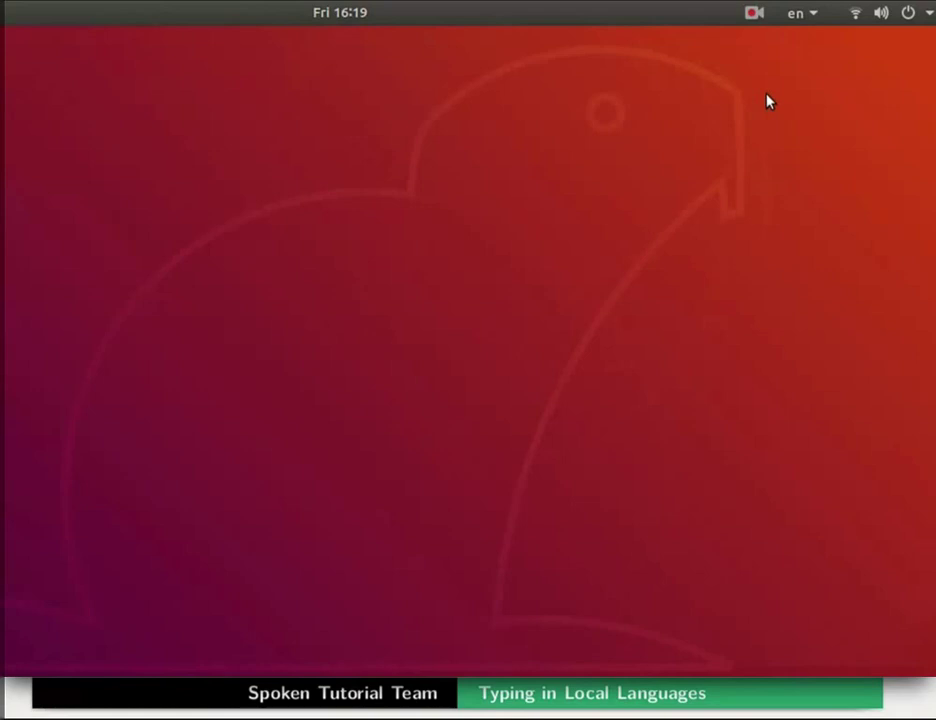
pyautogui.click(810, 24)
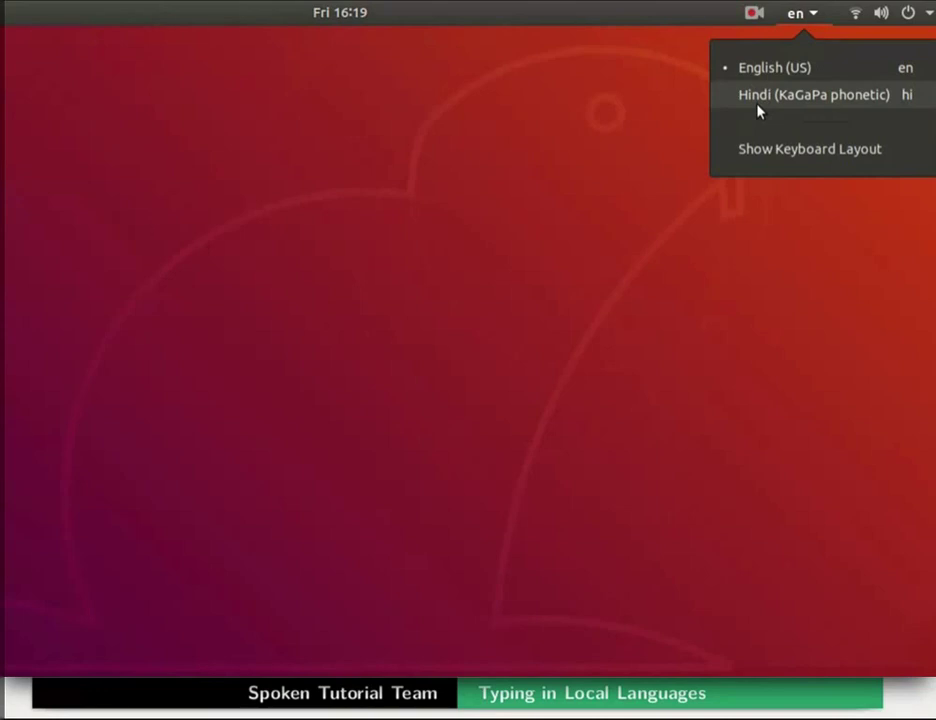
pyautogui.click(694, 111)
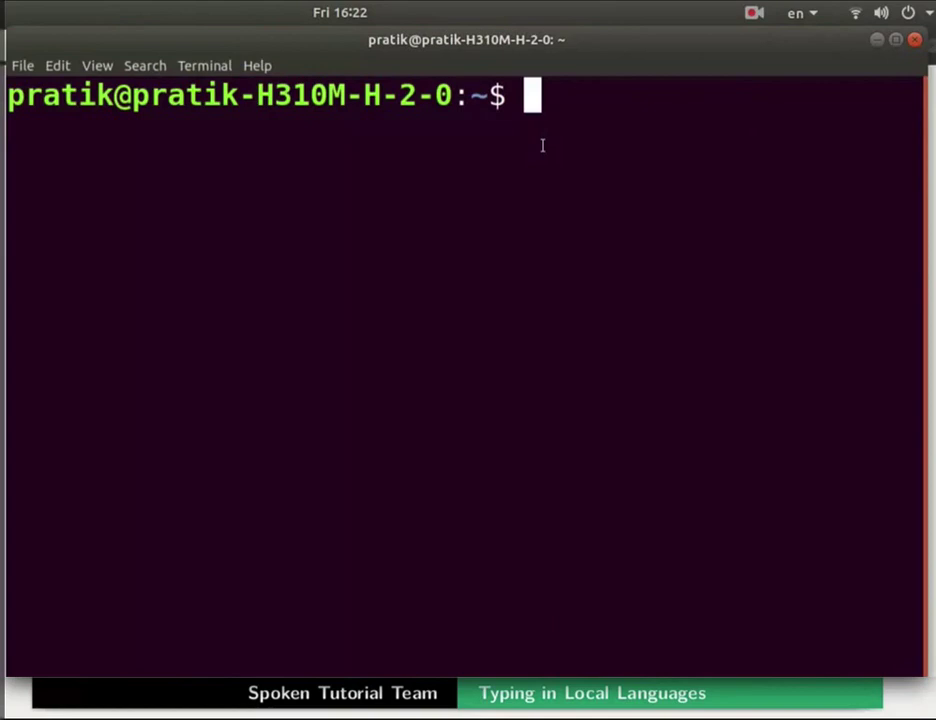
# Step: Restart the system with the sudo reboot command
pyautogui.write('sudo reboot')
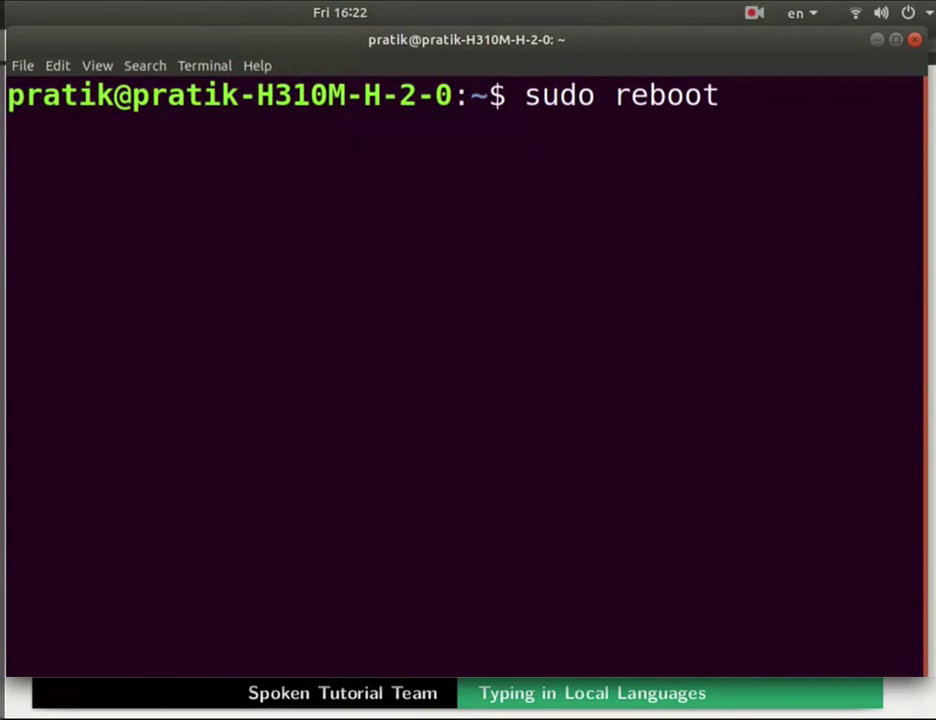
pyautogui.press('Return')
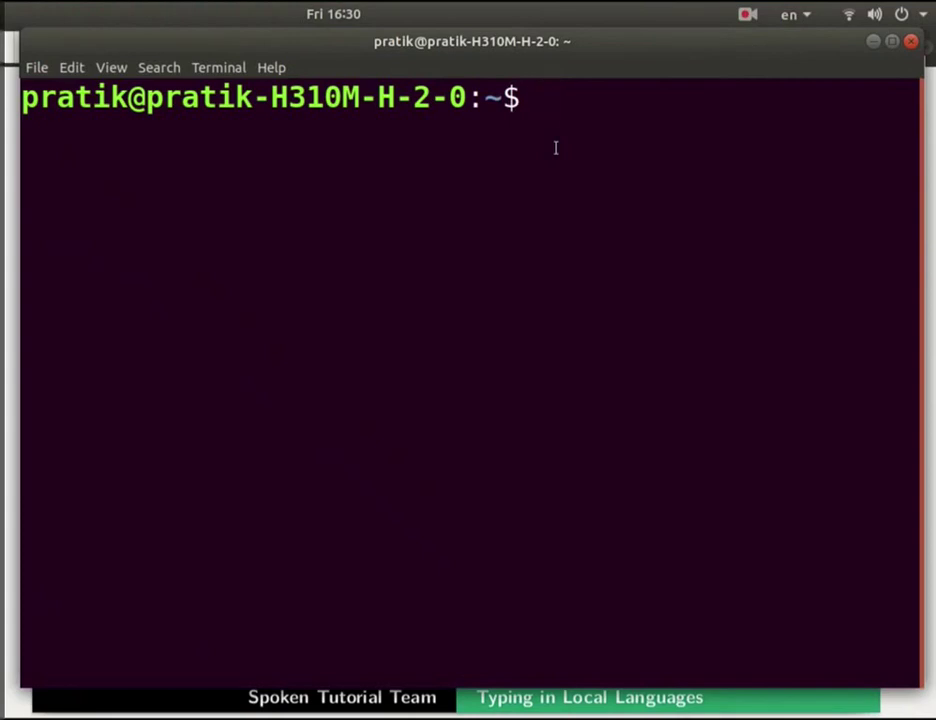
# Step: List installed locales with locale -a and highlight the hi_IN and hi_IN.utf8 entries
pyautogui.write('locale -a')
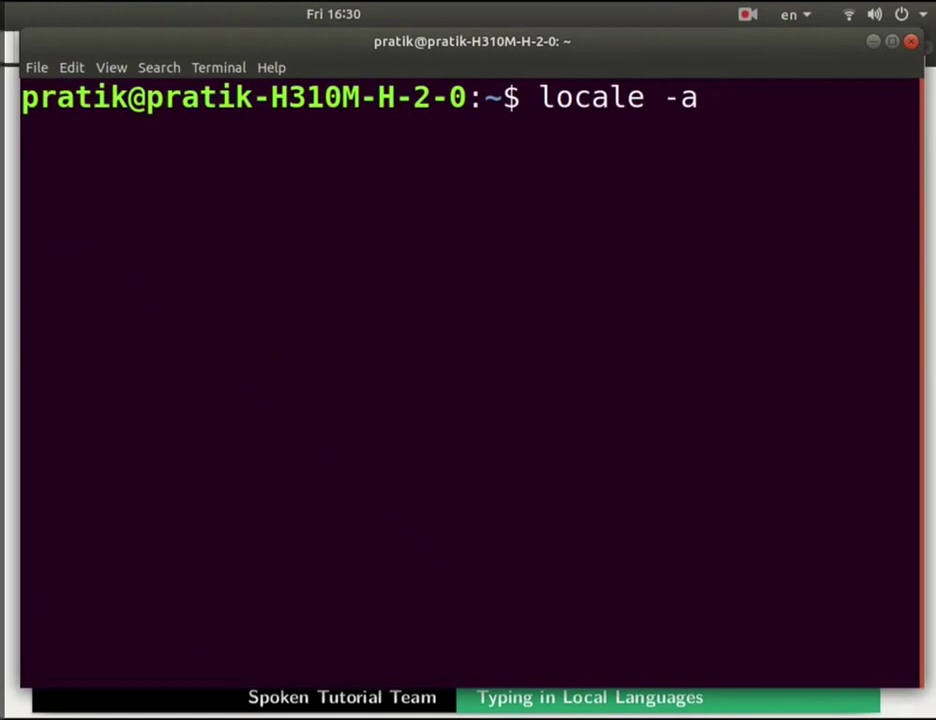
pyautogui.press('Return')
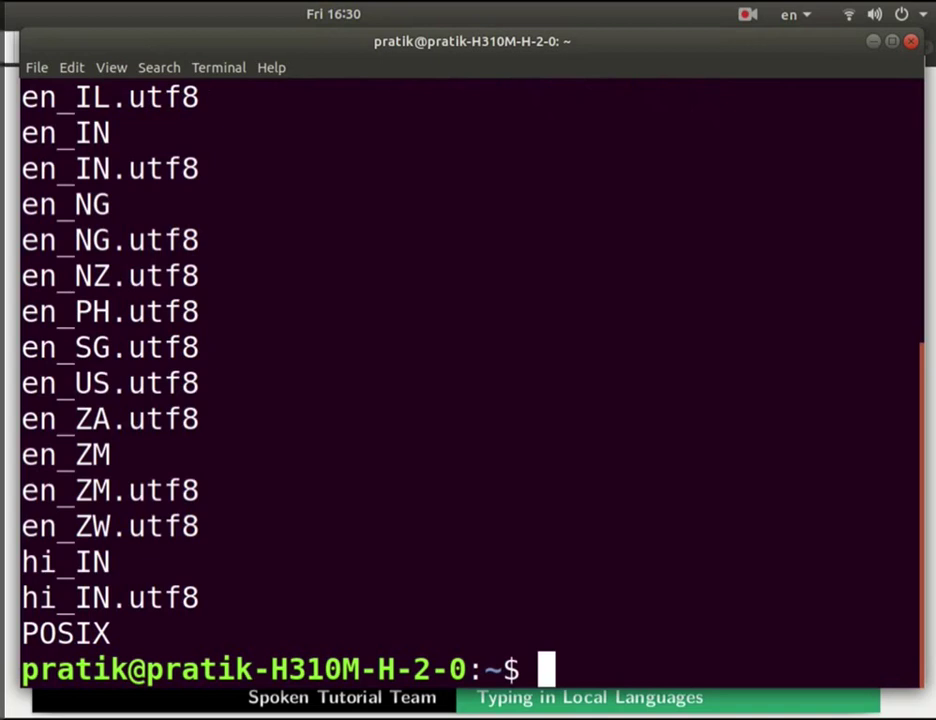
pyautogui.tripleClick(119, 562)
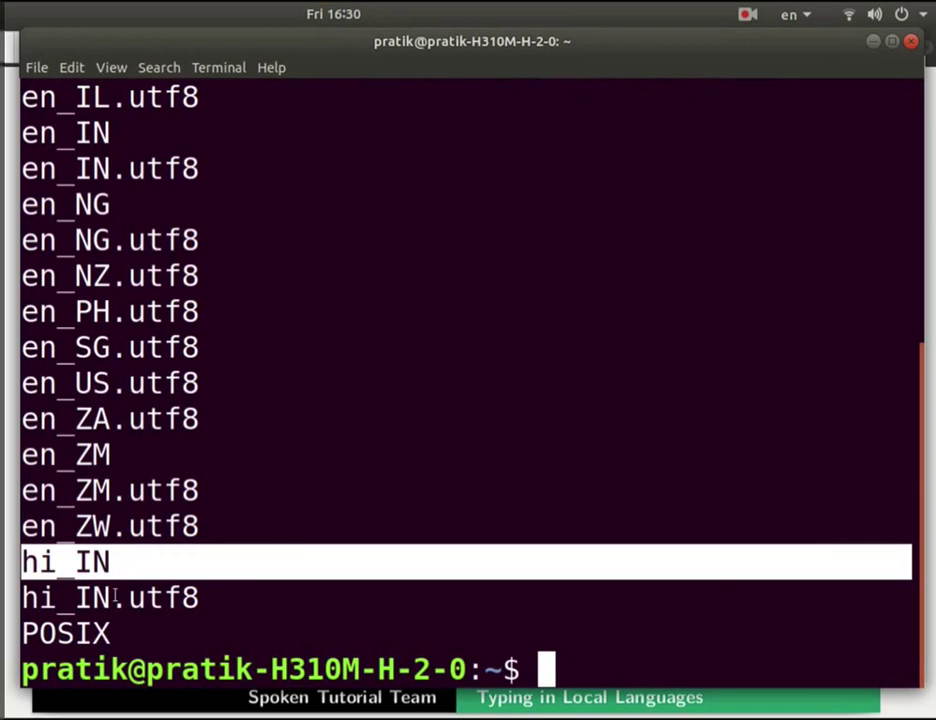
pyautogui.doubleClick(115, 597)
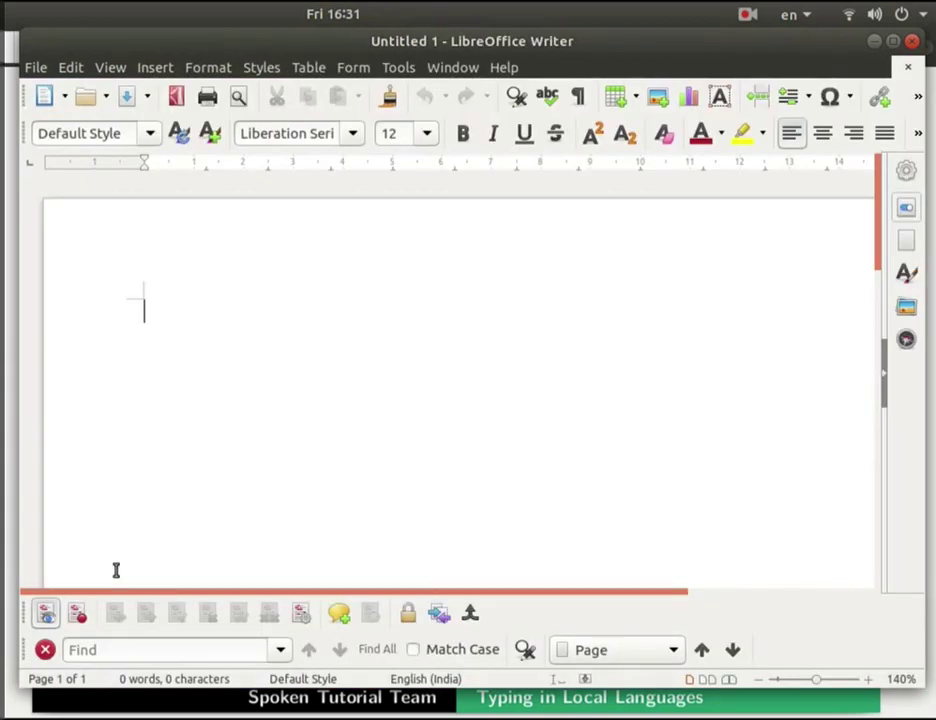
# Step: Type 'Welcome to Spoken Tutorial' on its own line, then switch input to Hindi (KaGaPa phonetic)
pyautogui.write('Welcome to Spoken ')
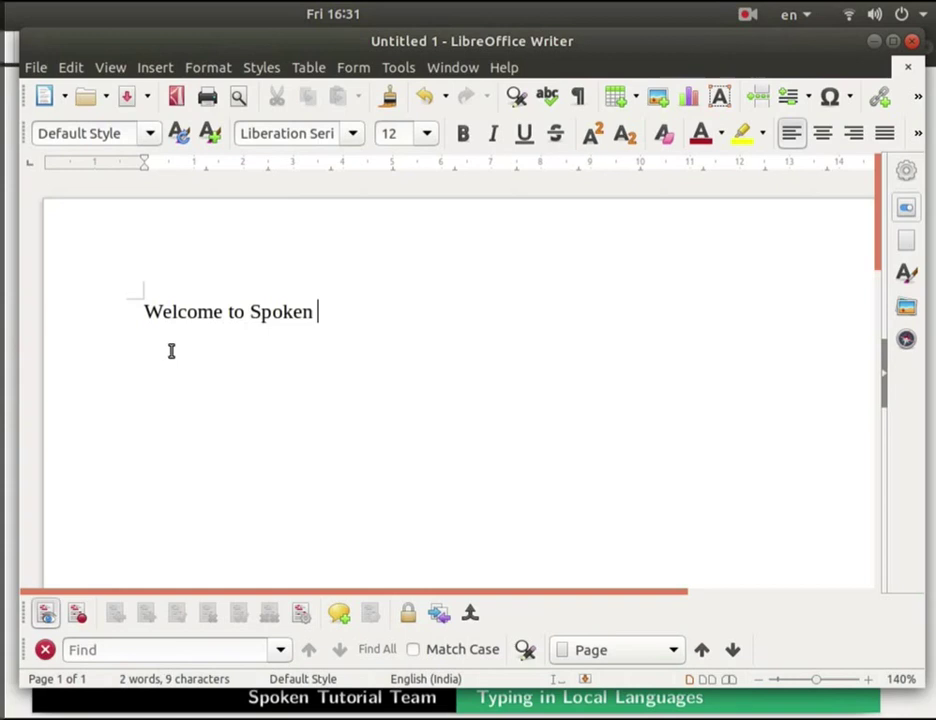
pyautogui.write('Tutorial')
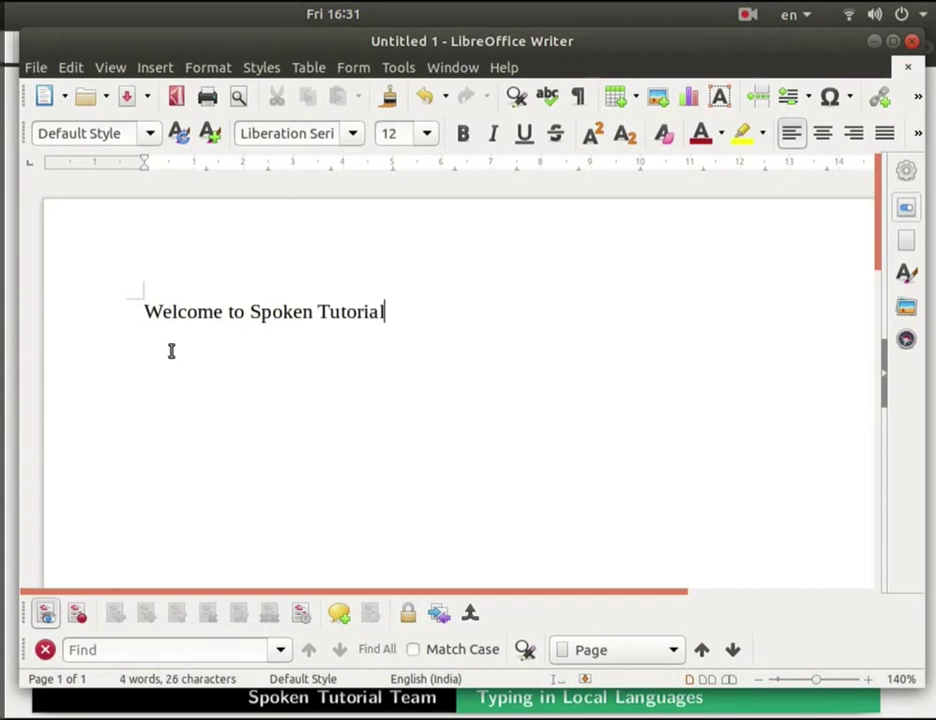
pyautogui.press('Return')
pyautogui.click(806, 18)
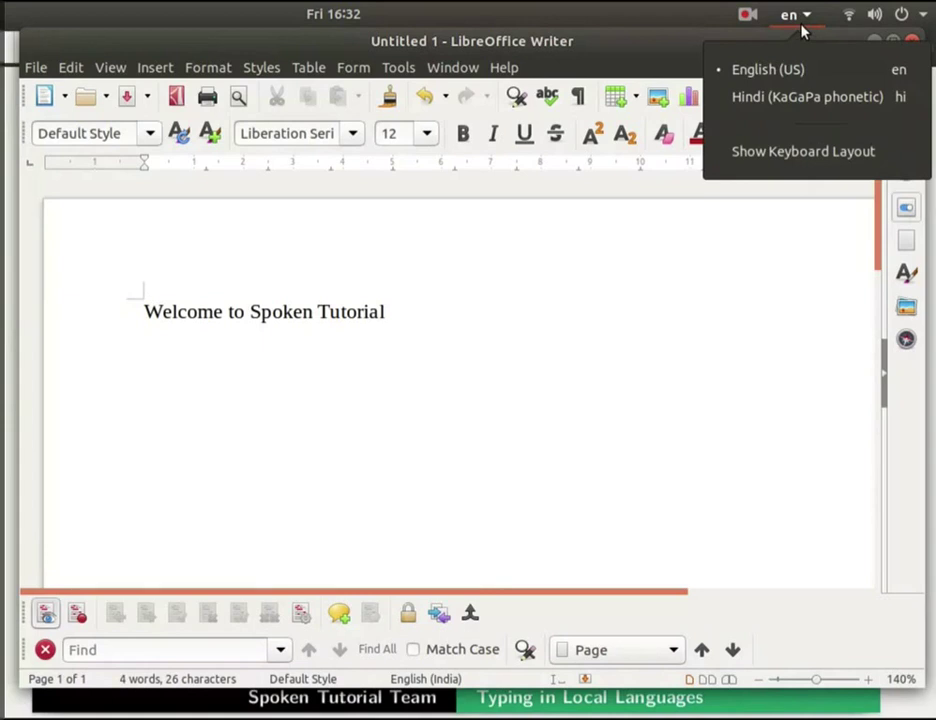
pyautogui.click(773, 100)
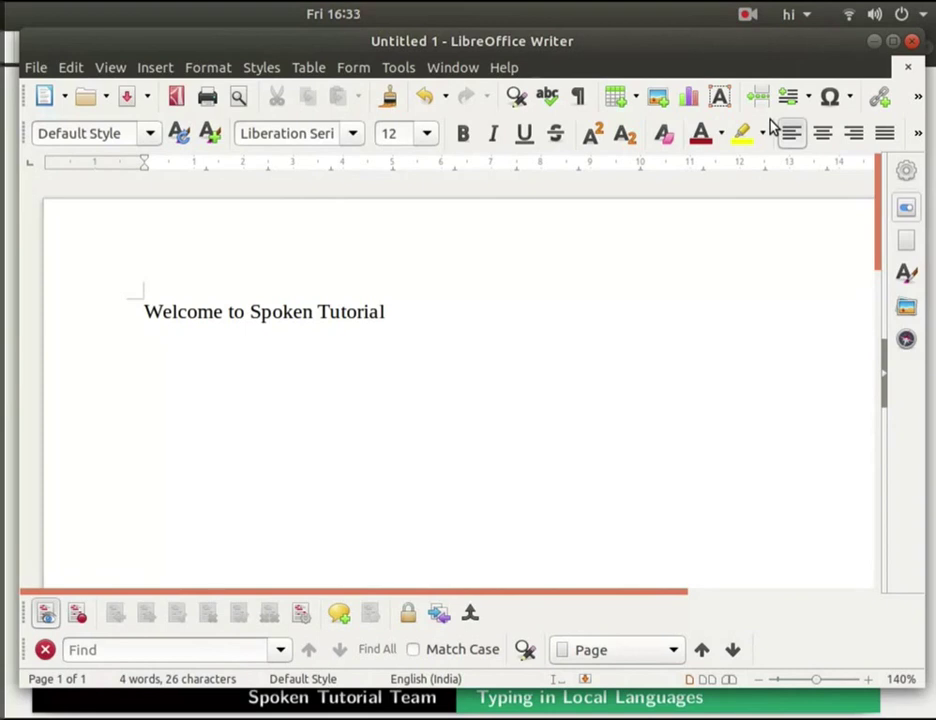
pyautogui.click(799, 26)
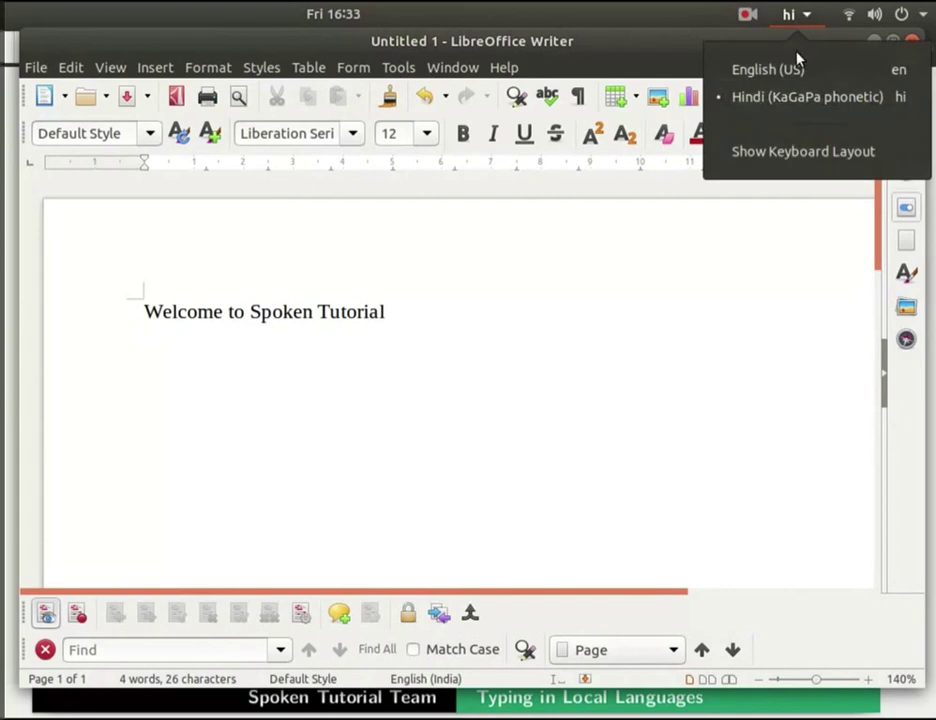
pyautogui.click(792, 155)
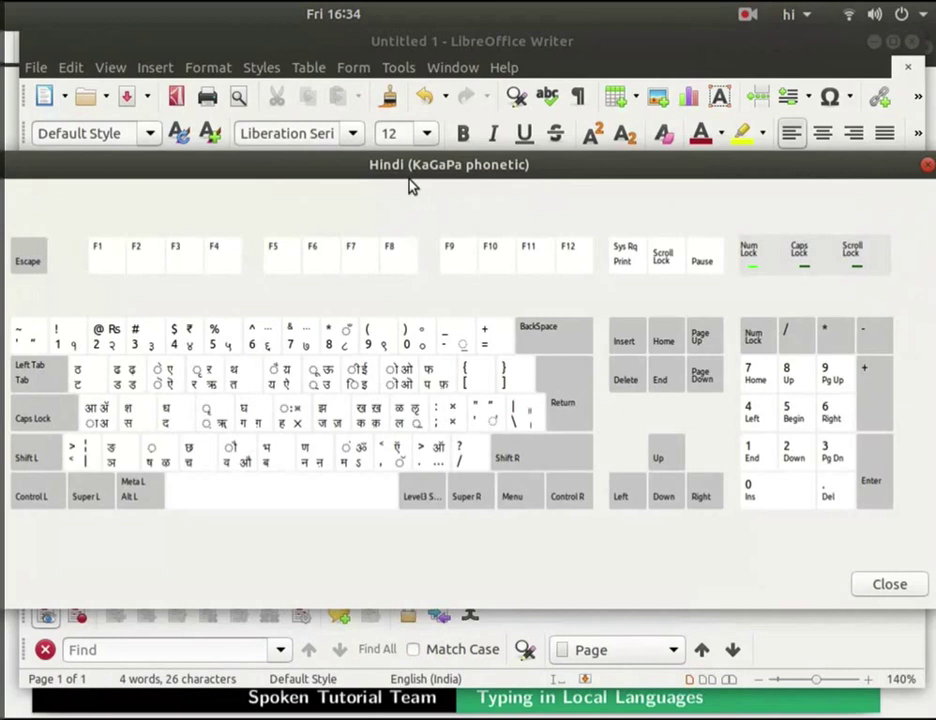
pyautogui.click(889, 585)
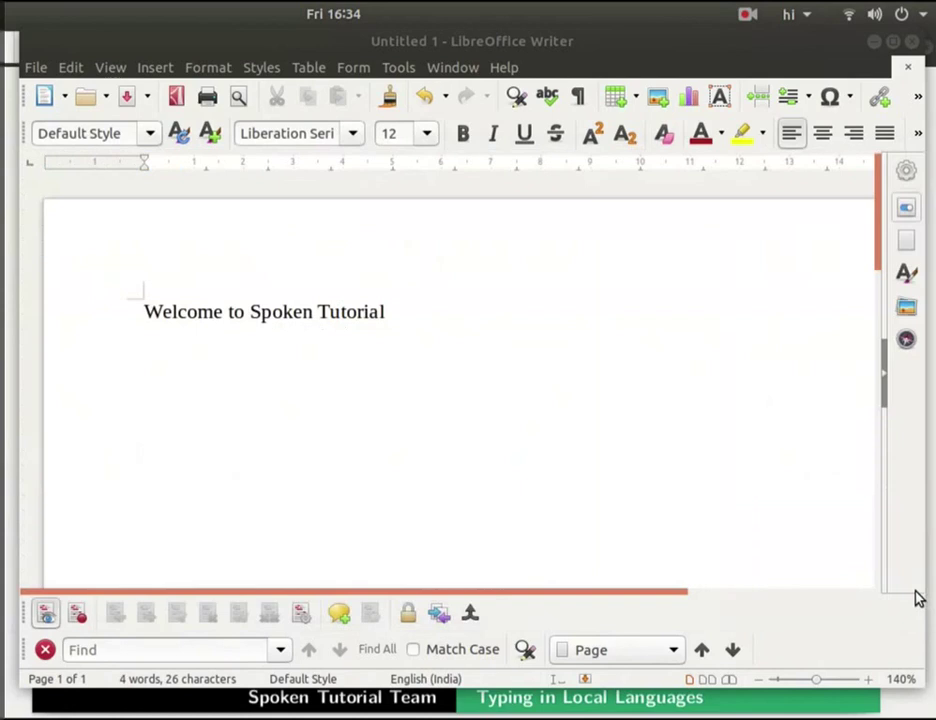
# Step: Type 'स्पोकन ट्युटोरियल मे आपका स्वागत है' below the heading, then add and undo sample letters 'आ ख घ श छ च'
pyautogui.click(245, 351)
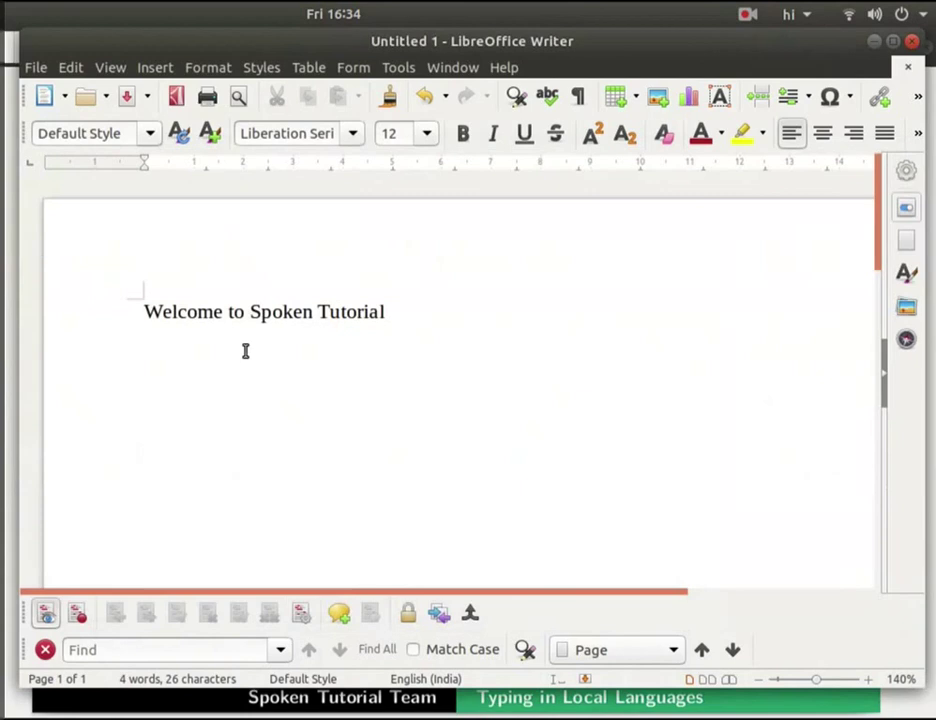
pyautogui.write('स्पोकन ट')
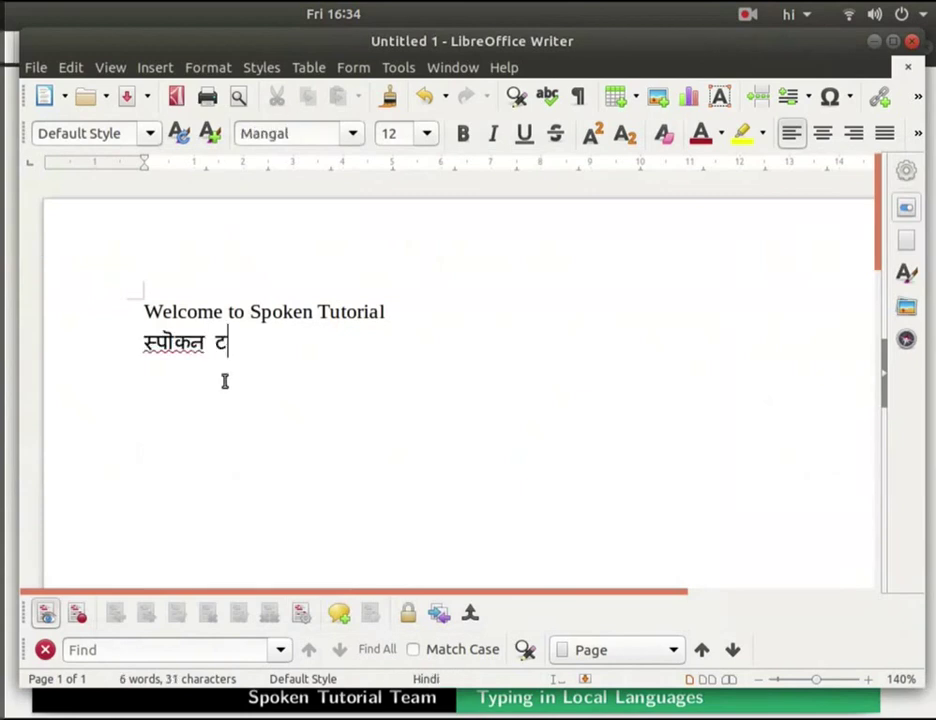
pyautogui.write('्युटोरियल मे आ')
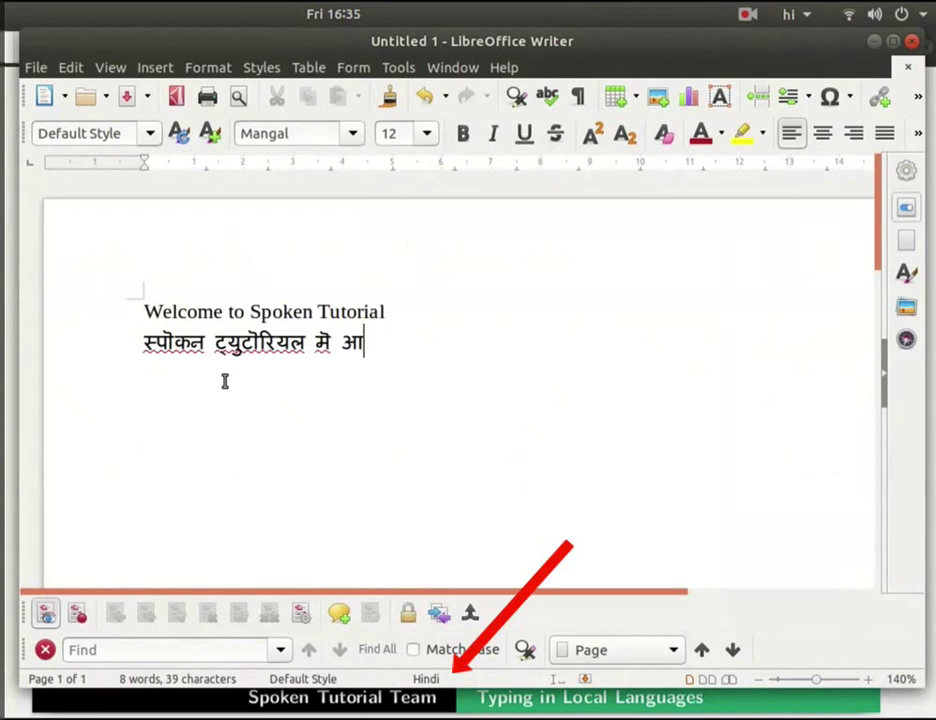
pyautogui.write('पका स्वागत है')
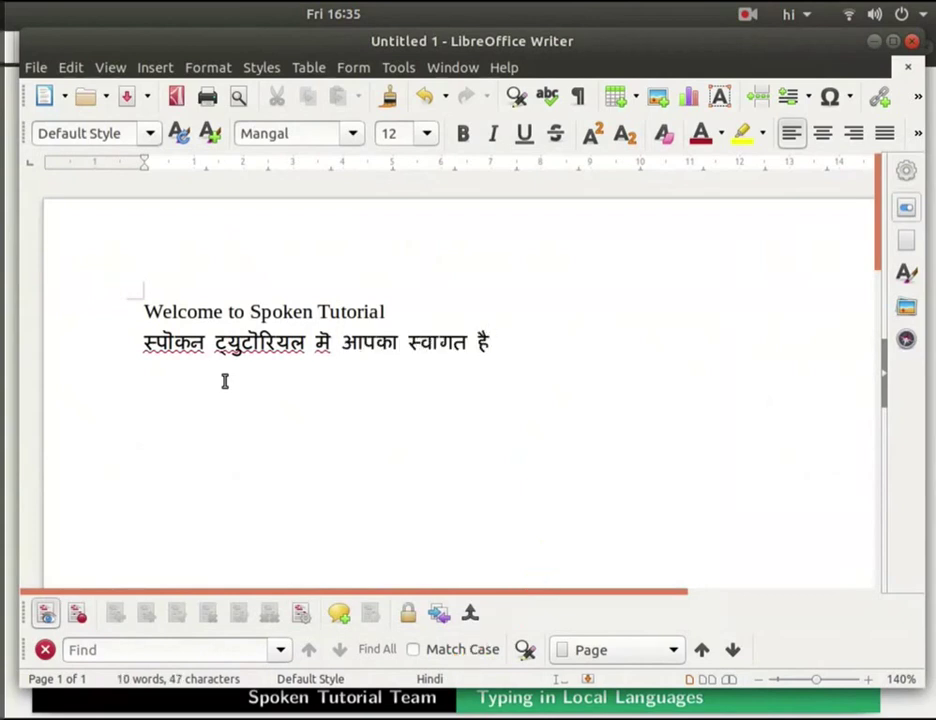
pyautogui.press('Return')
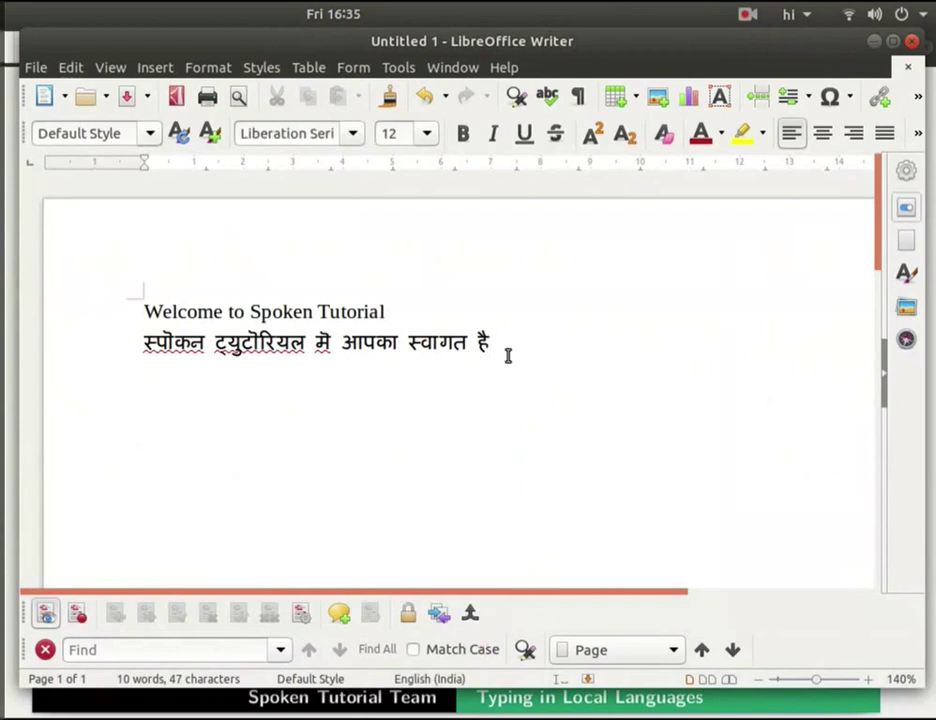
pyautogui.write('आ ')
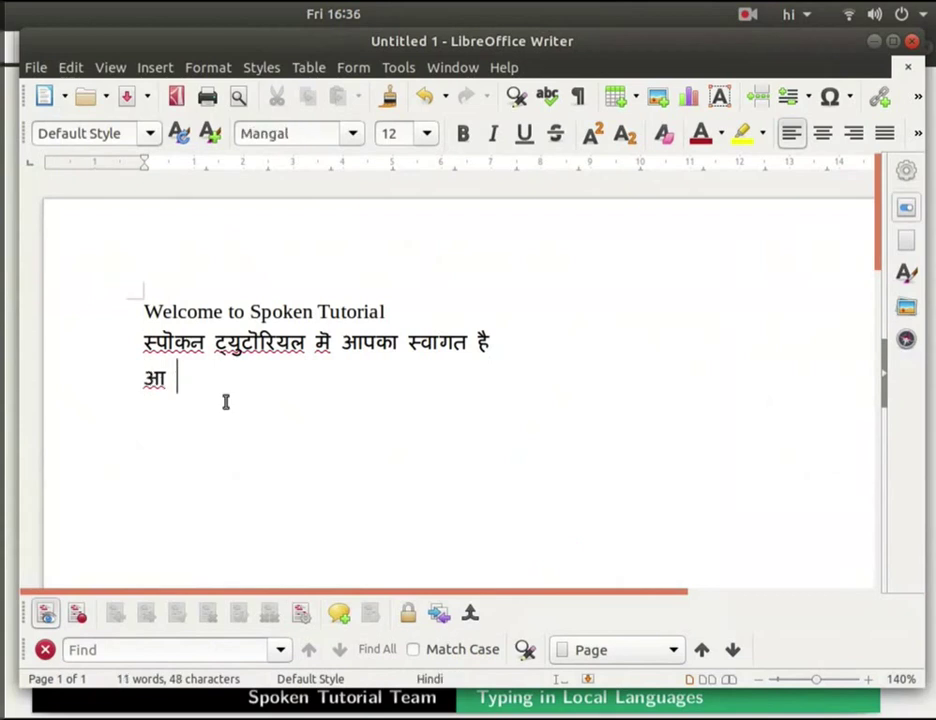
pyautogui.write('ख घ श छ च')
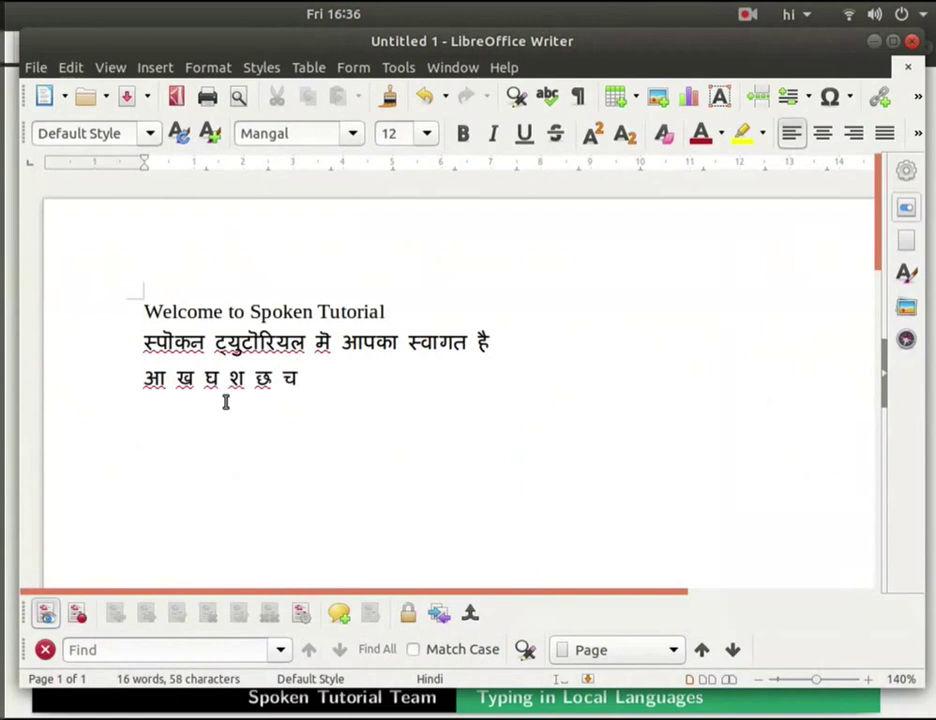
pyautogui.hotkey('ctrl', 'z')
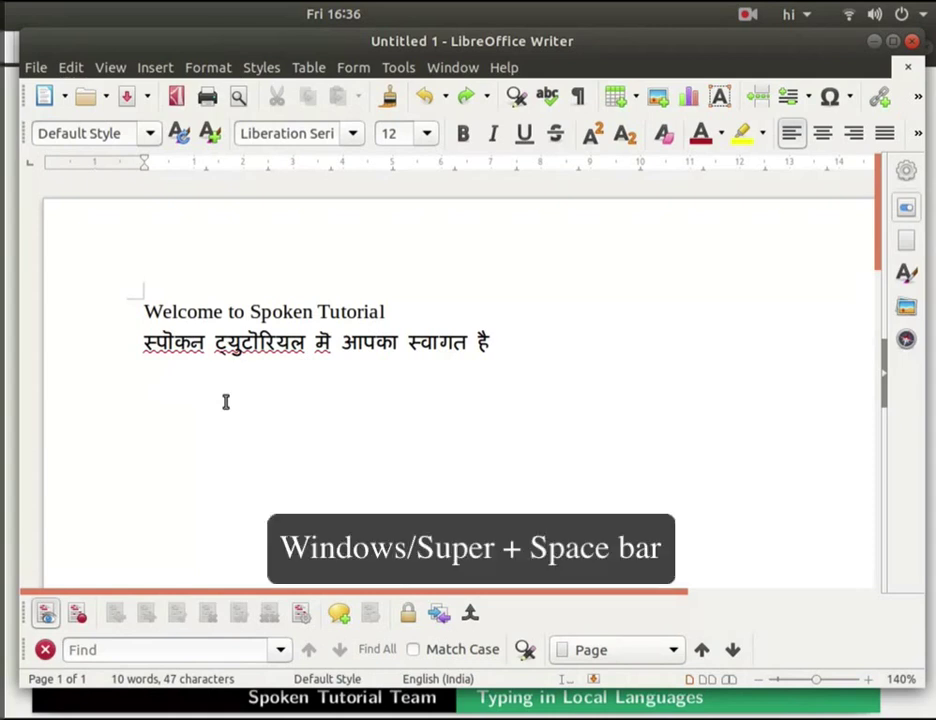
# Step: Switch the keyboard input back to English
pyautogui.press('super+space')
pyautogui.press('super+space')
pyautogui.press('super+space')
pyautogui.press('super+space')
pyautogui.press('super+space')
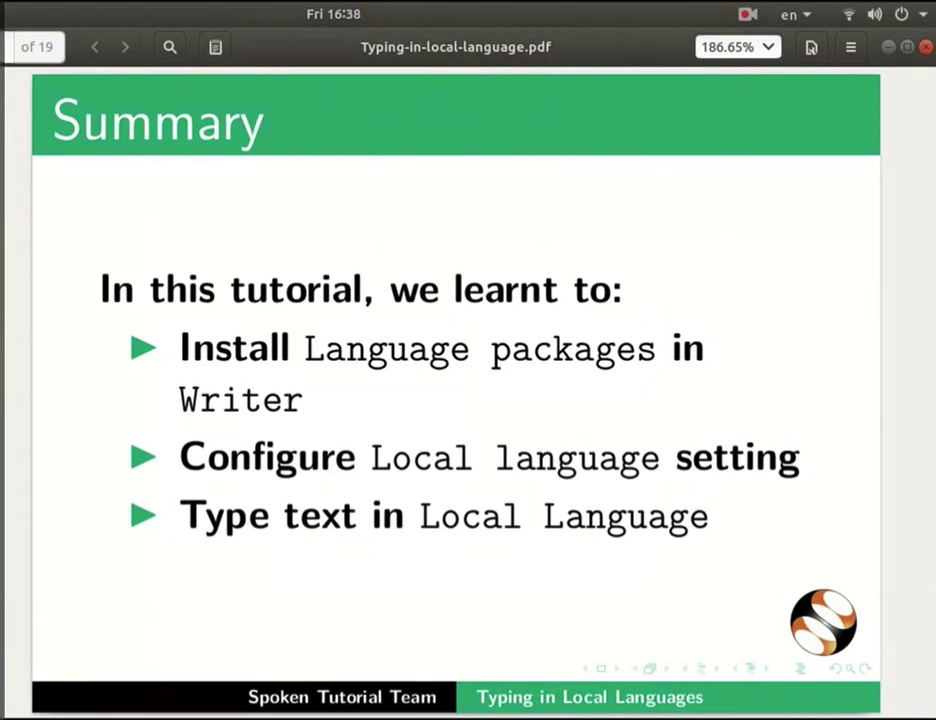
# Step: Advance from the Summary slide to the Assignment slide
pyautogui.press('pagedown')
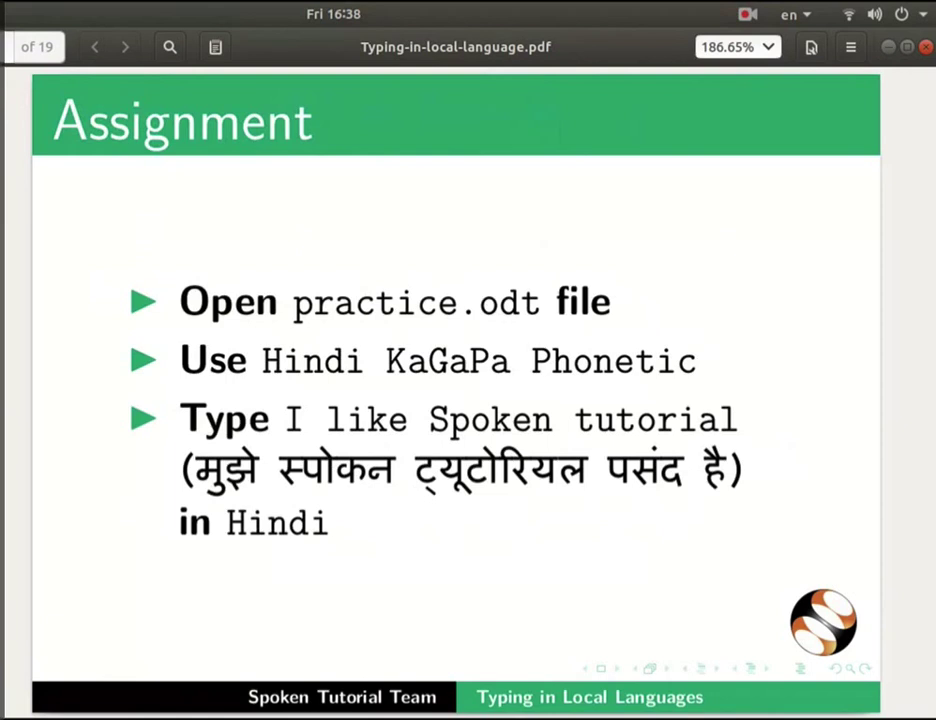
# Step: Step through the About, Workshops, Answers and Acknowledgements slides to the closing Thank you slide
pyautogui.press('pagedown')
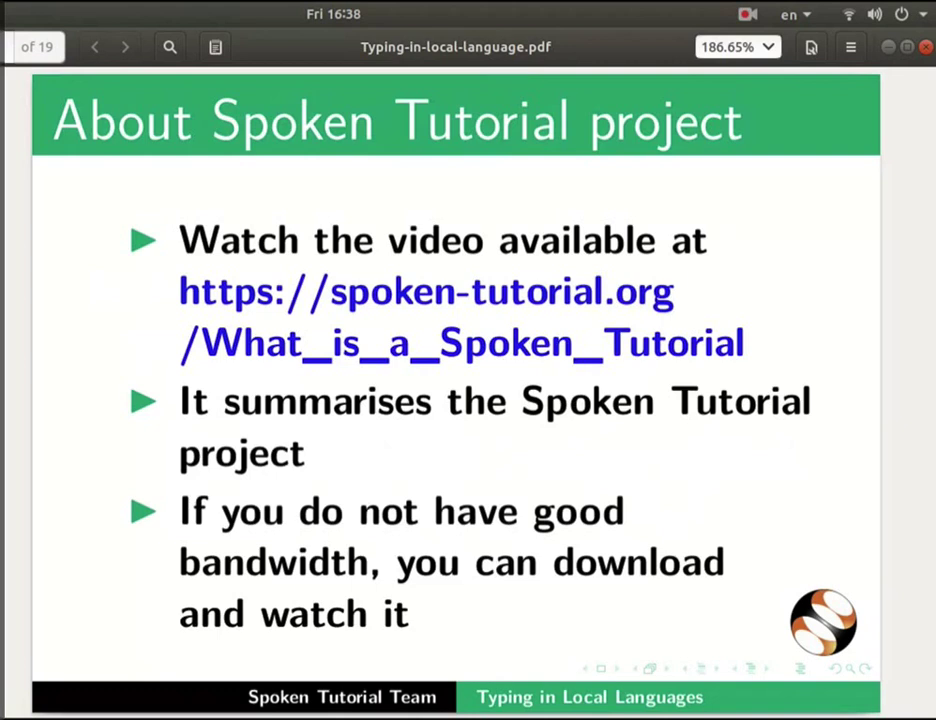
pyautogui.press('pagedown')
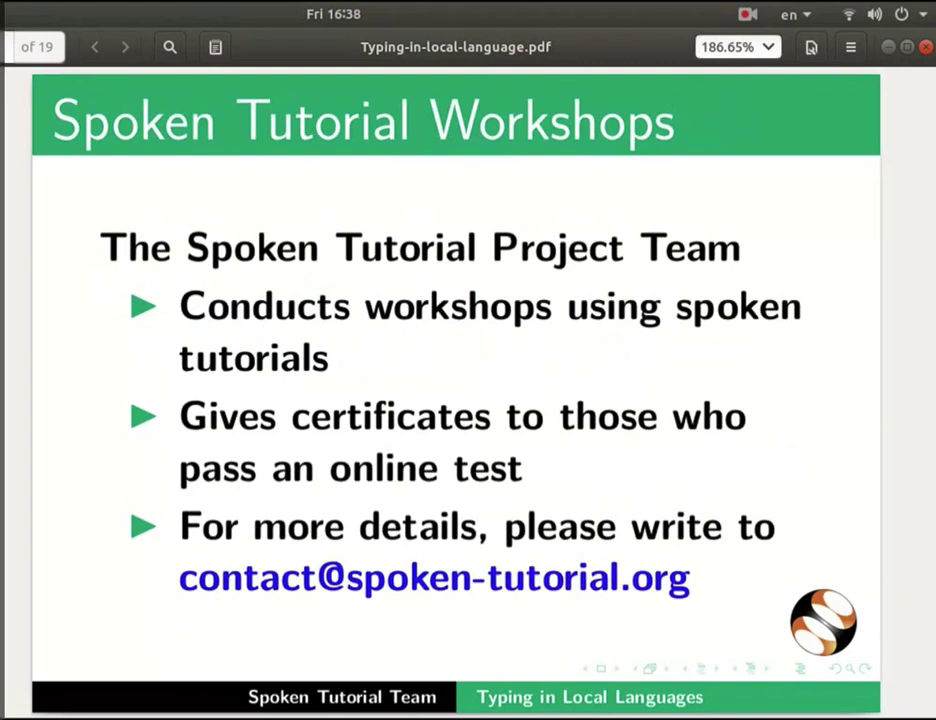
pyautogui.press('pagedown')
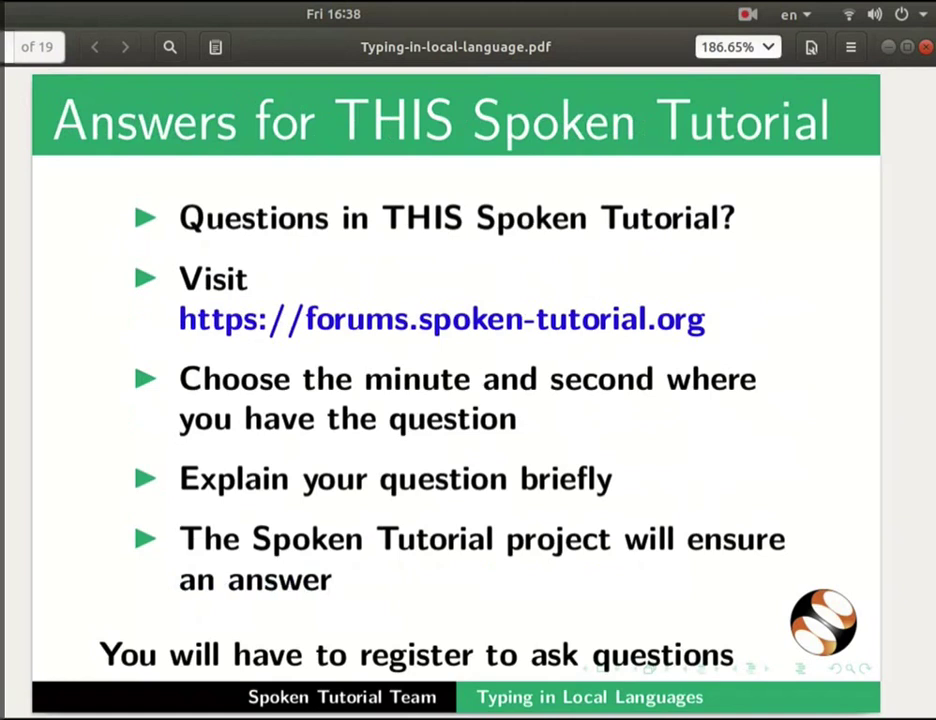
pyautogui.press('pagedown')
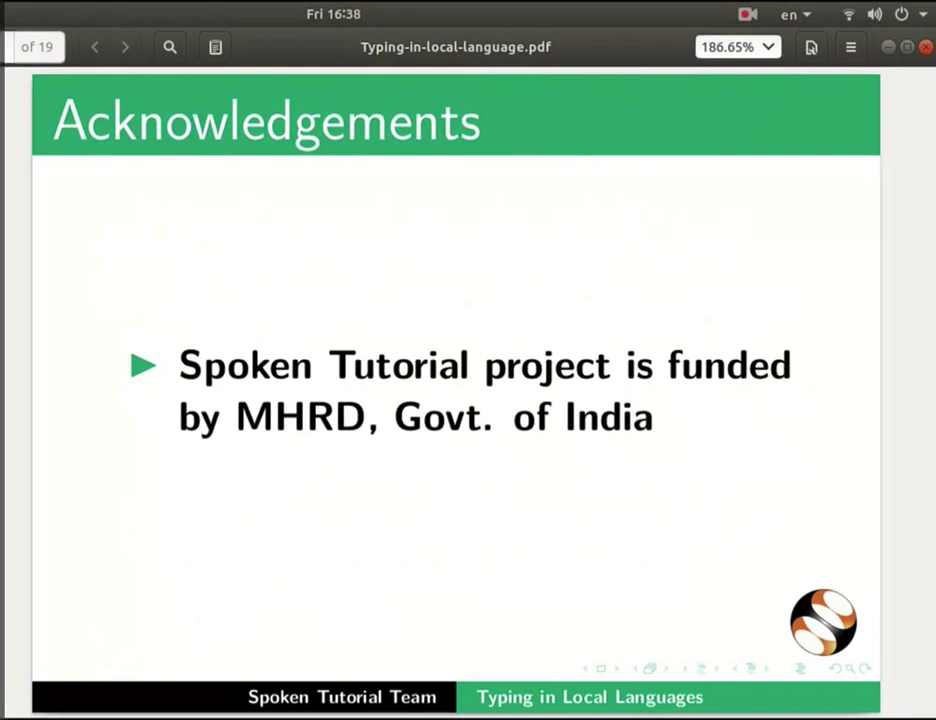
pyautogui.press('pagedown')
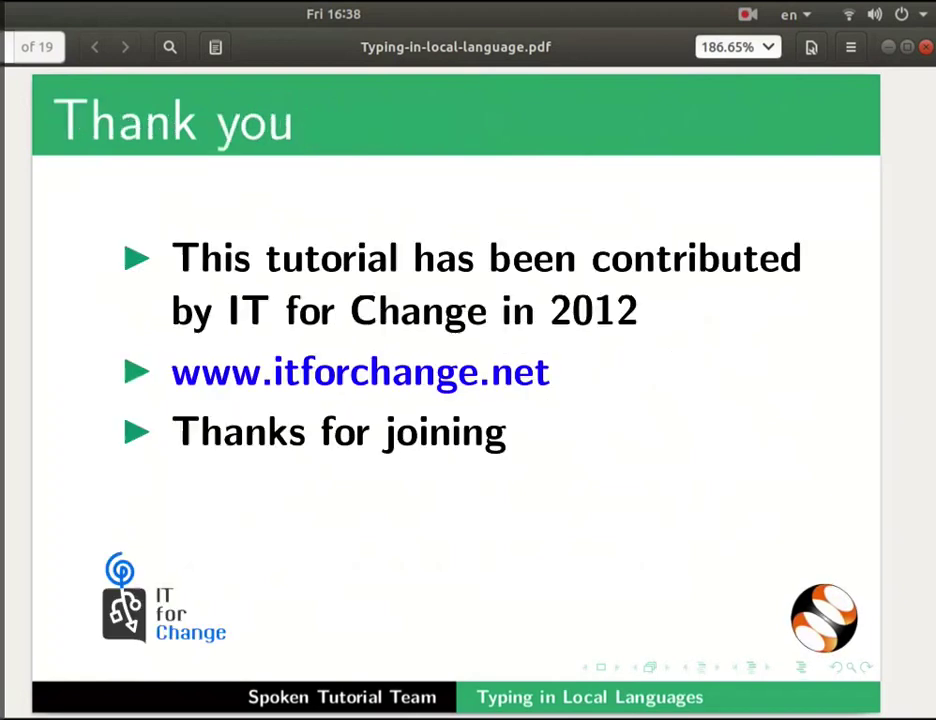